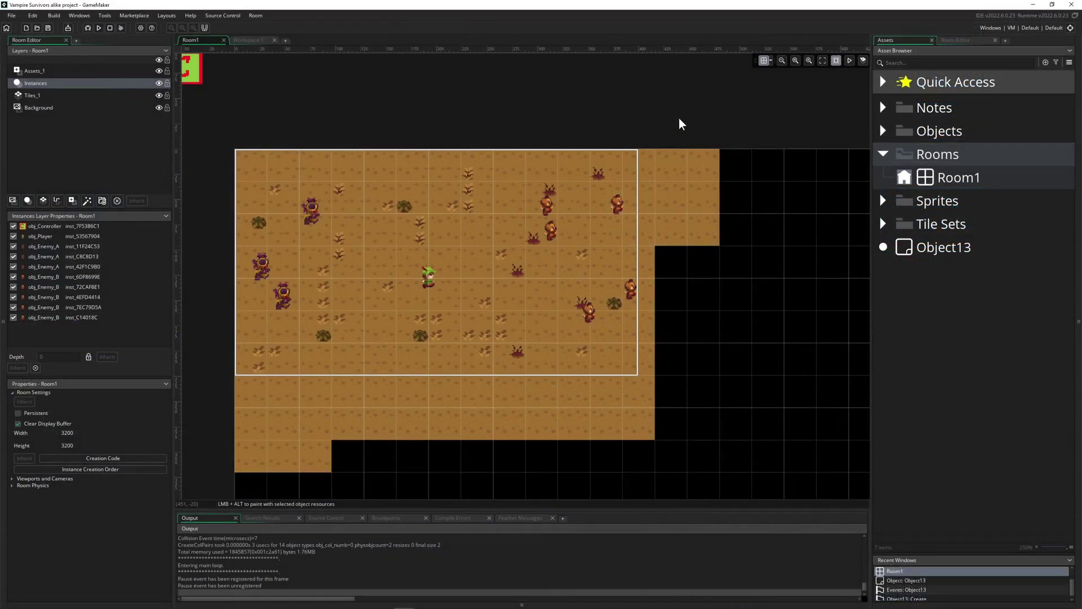
- Open the Room Manager from Room1's home marker to view the room order, and close it again
click(885, 154)
click(883, 157)
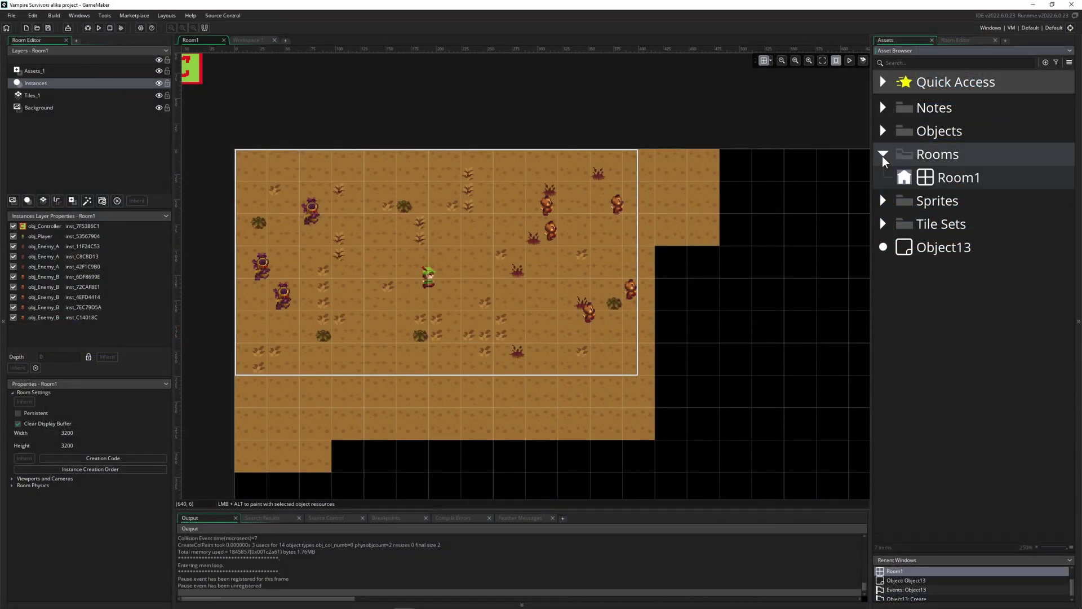
click(903, 178)
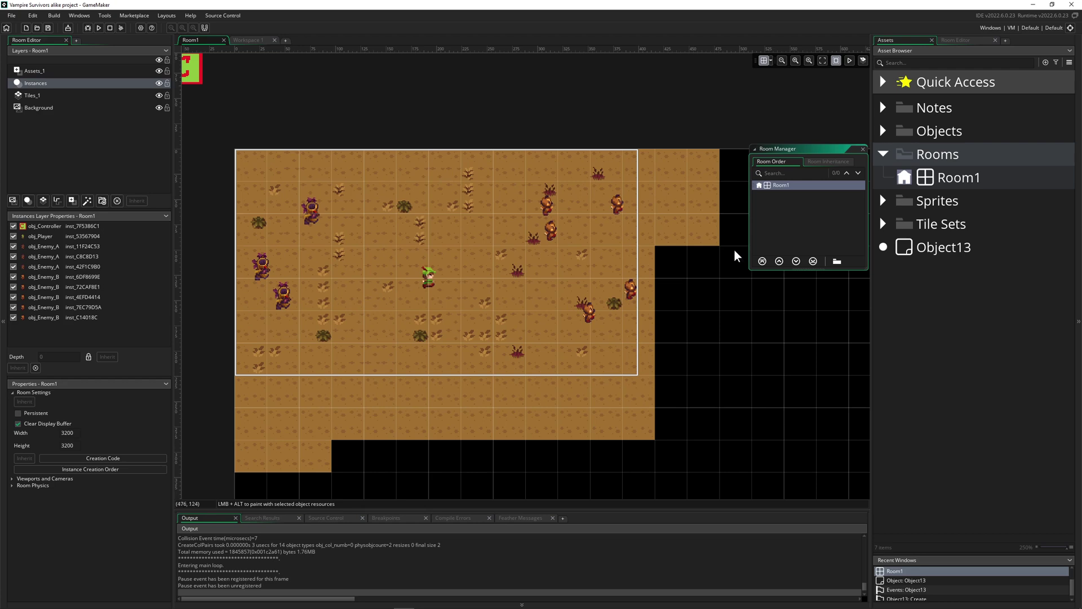
click(864, 151)
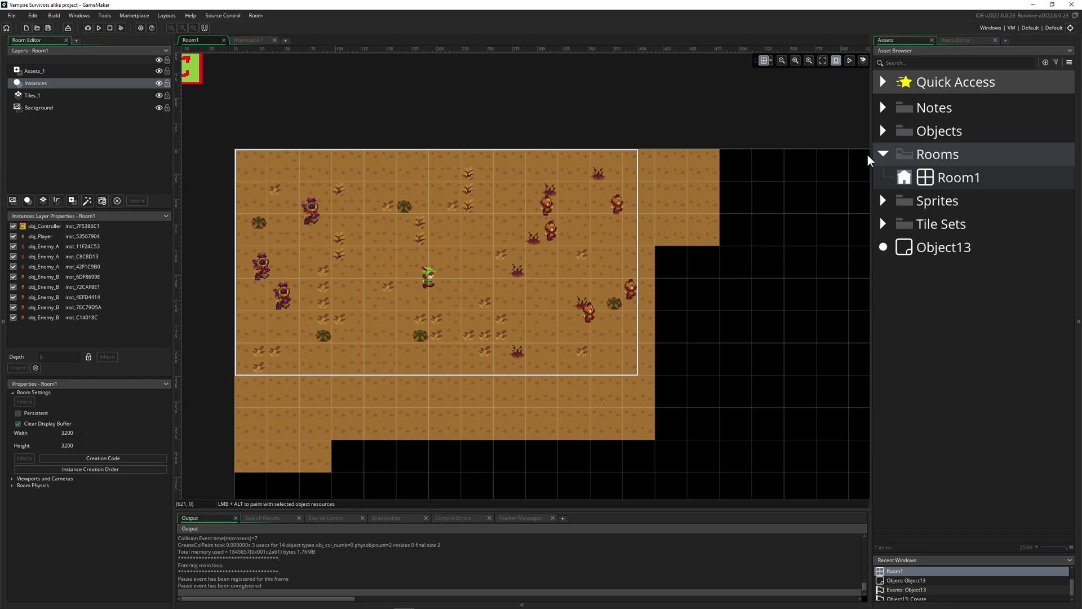
- Create a new room in the Rooms group, keeping its default name and size
right_click(943, 154)
mouse_move(958, 159)
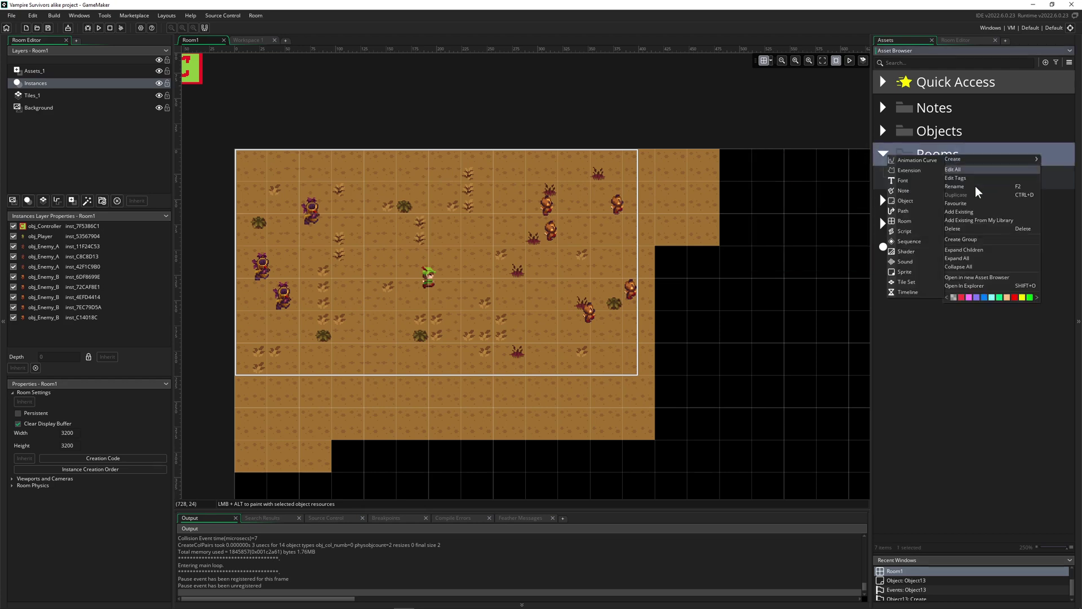
click(914, 222)
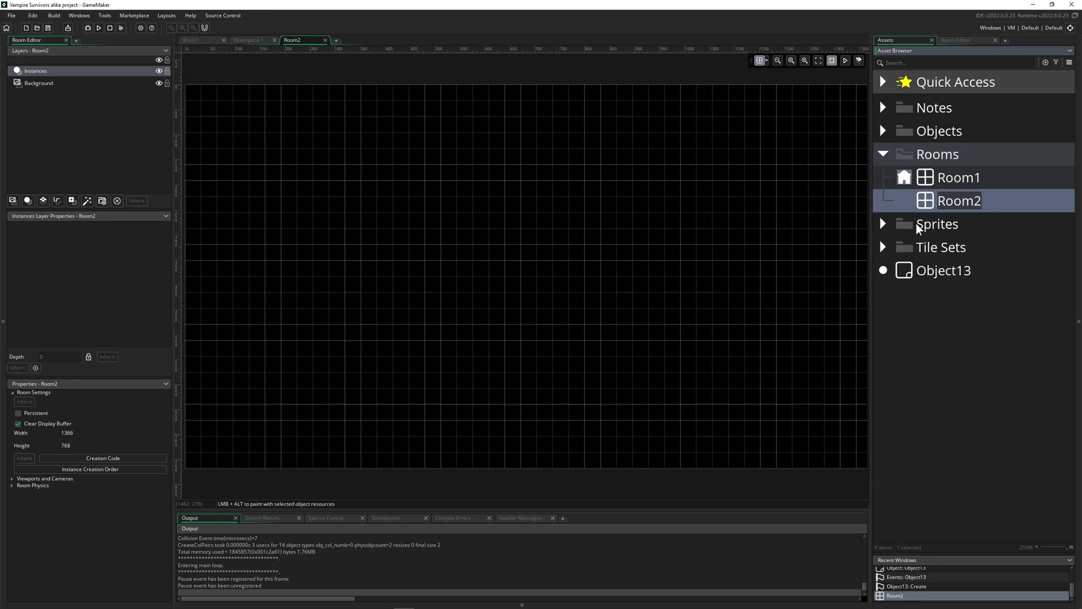
click(948, 206)
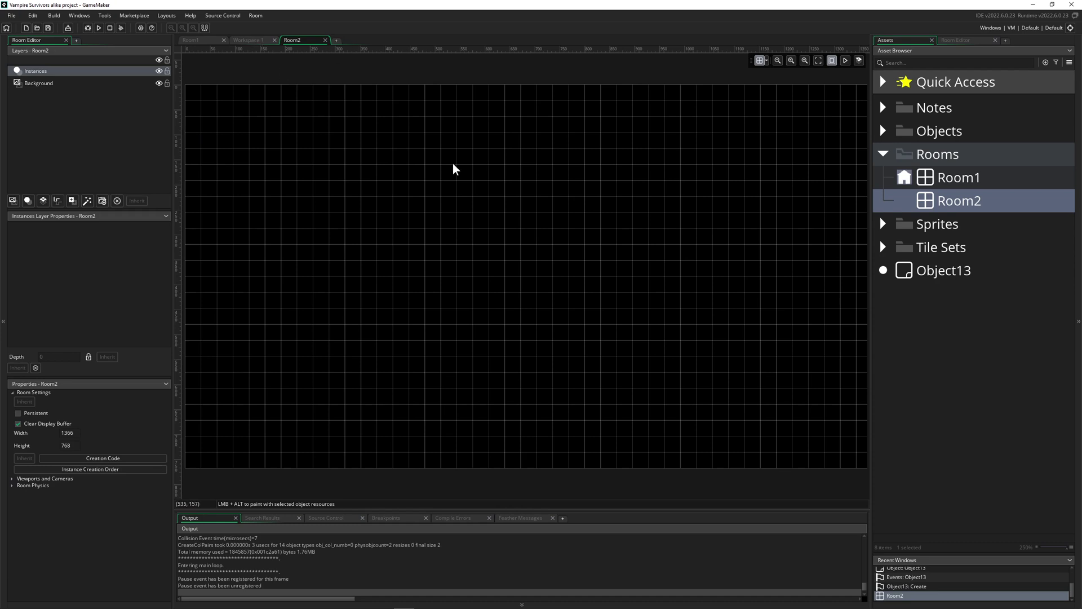
ctrl+scroll(455, 168, down, 1)
ctrl+scroll(454, 168, down, 1)
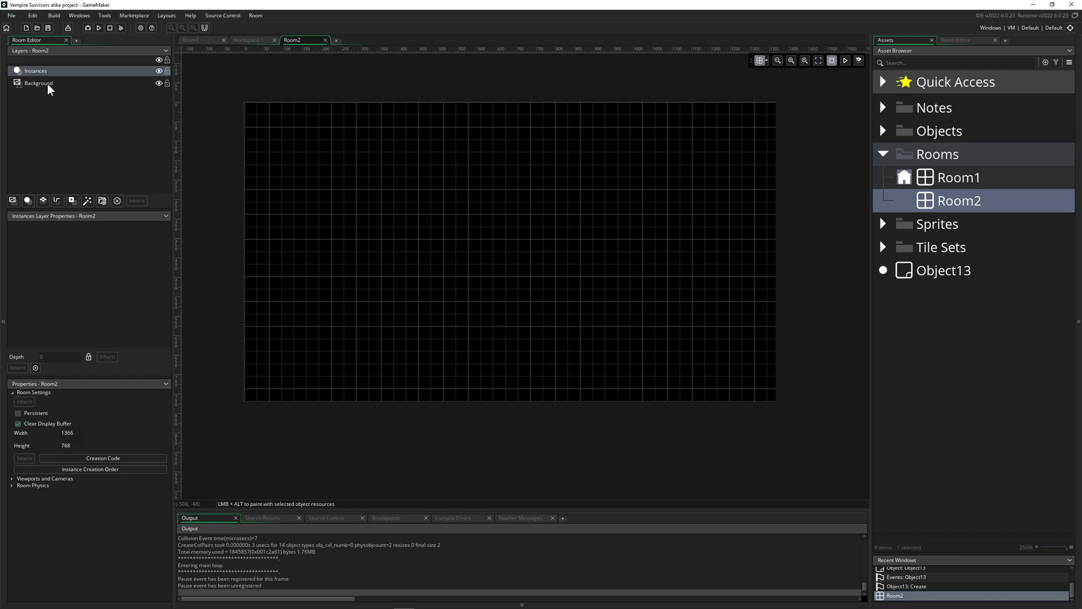
- Return to Room1 and check the order of the two rooms in the Room Manager
click(244, 45)
click(215, 43)
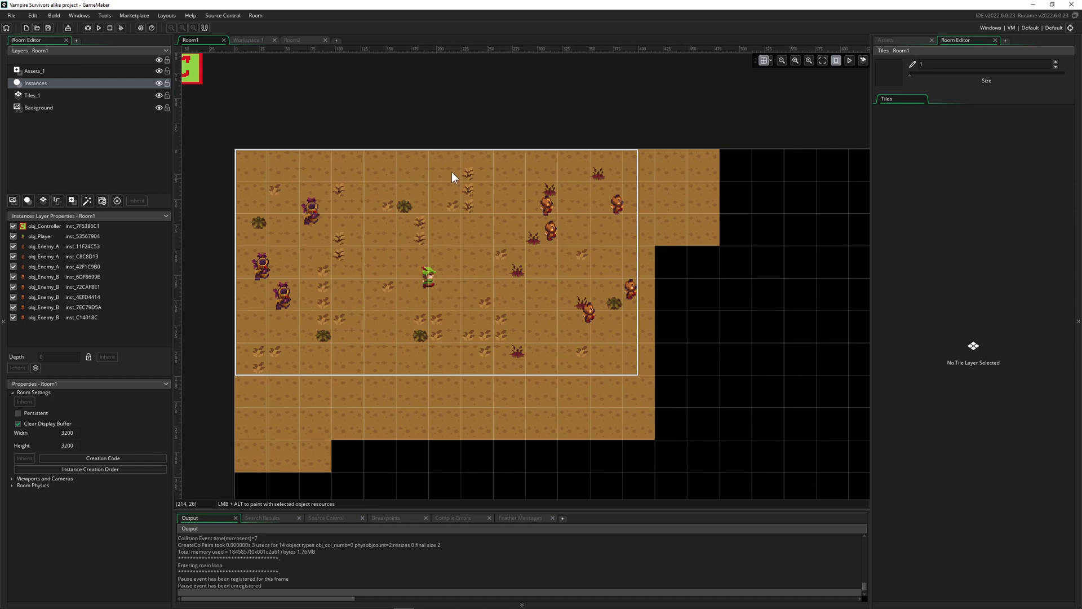
shift+scroll(452, 172, left, 2)
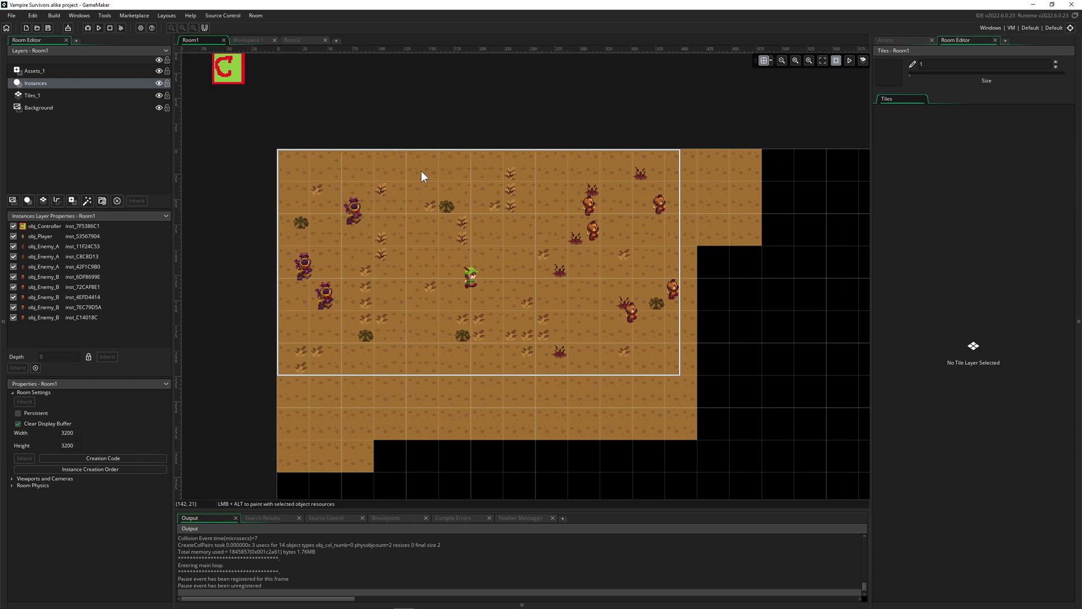
click(896, 40)
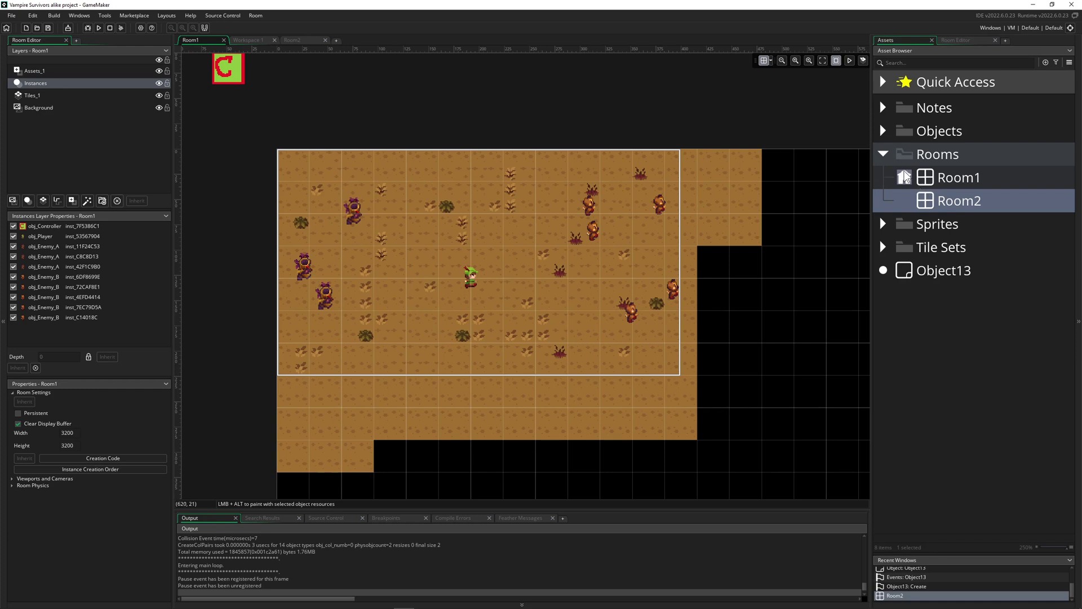
click(908, 204)
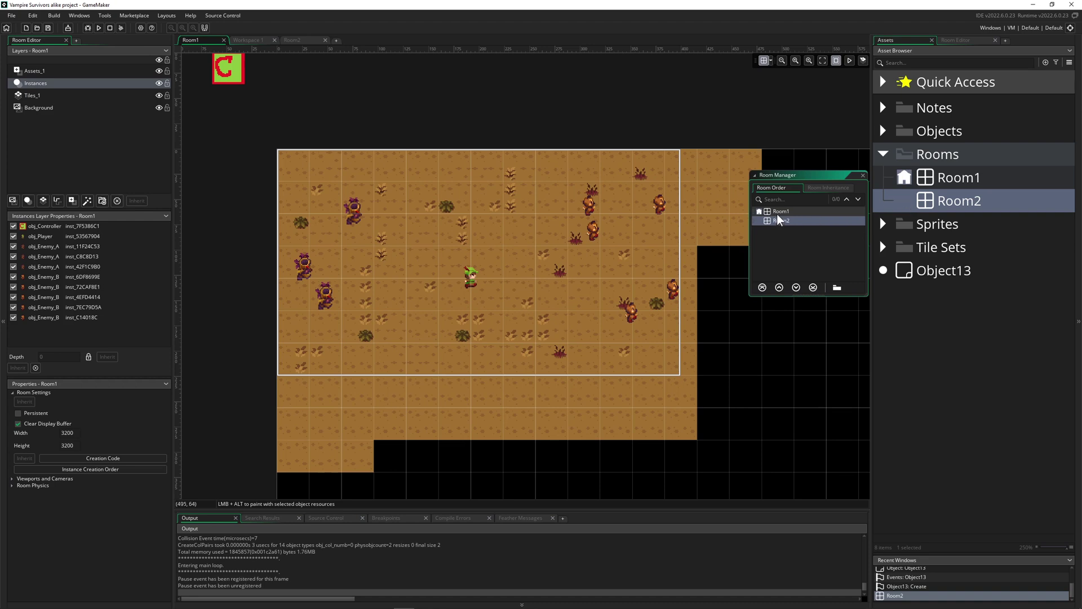
mouse_move(786, 222)
mouse_down()
mouse_move(783, 212)
mouse_move(786, 225)
mouse_up()
click(862, 176)
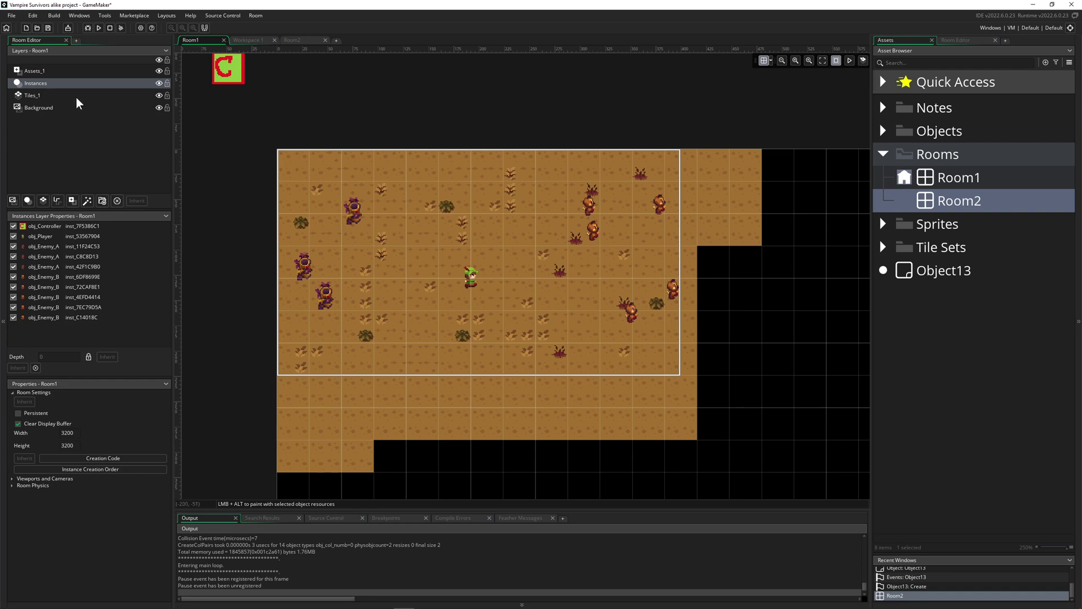
- Hide and show Room1's Instances layer, and pick out the player instance on it
click(36, 100)
click(35, 85)
click(159, 83)
click(159, 83)
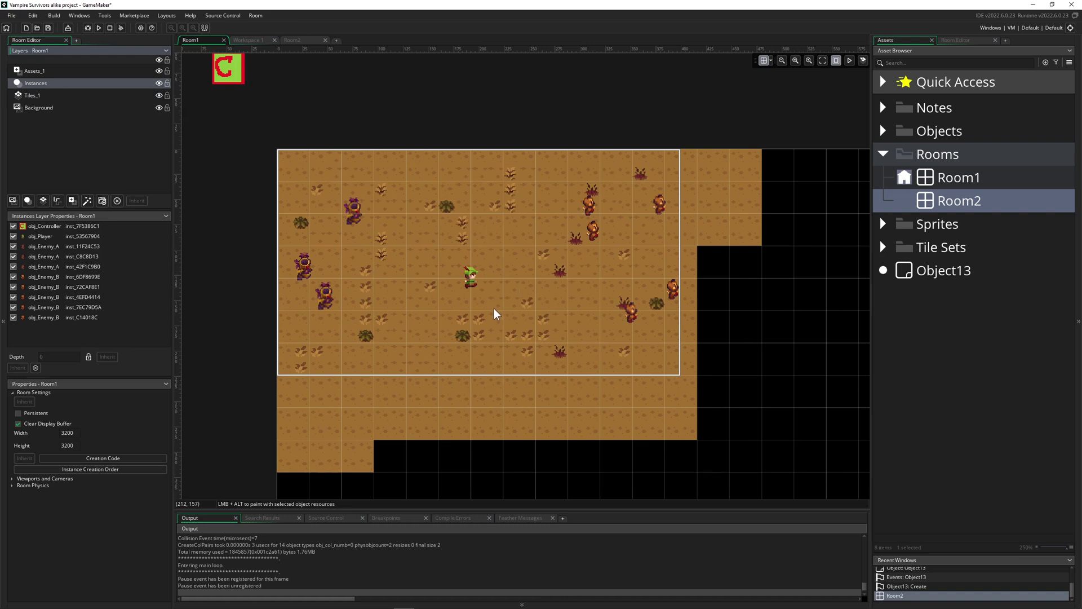
click(471, 280)
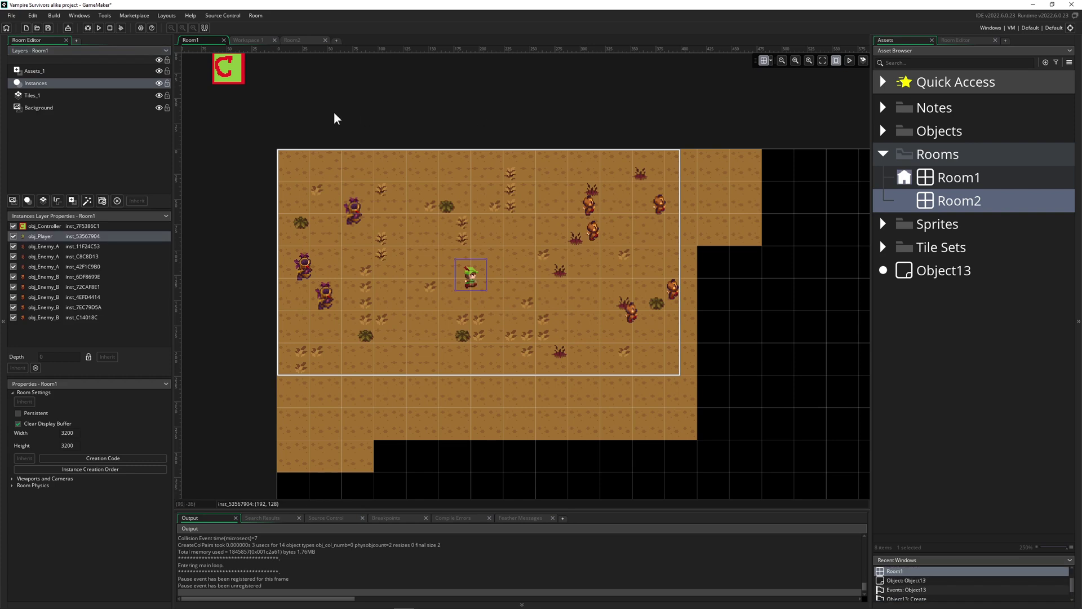
click(766, 110)
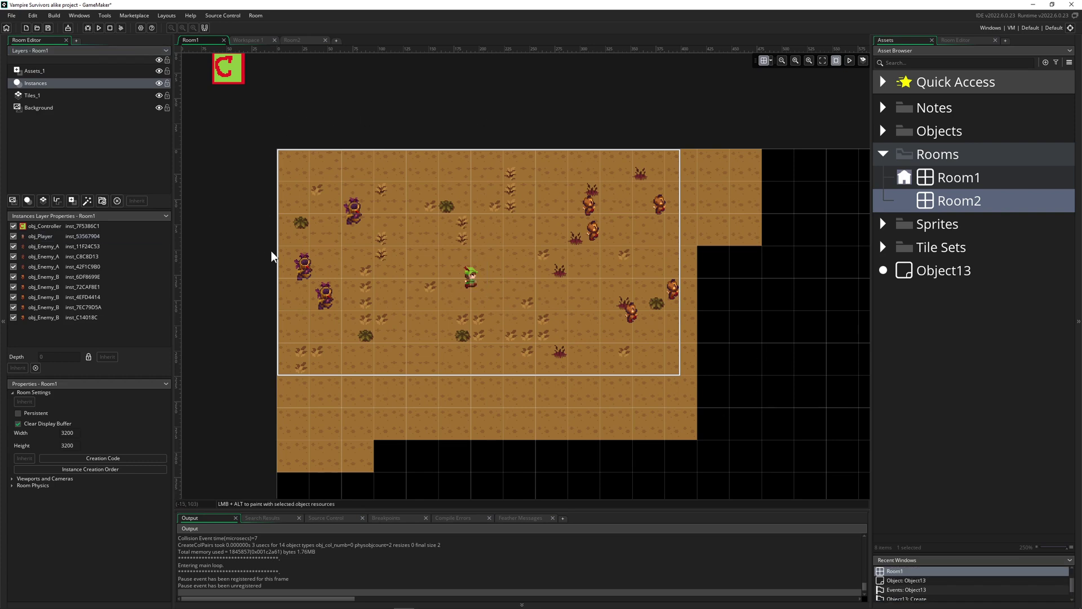
- Review Room1's Viewports and Cameras properties, including Viewport 0, and return to its Room Settings
drag(136, 209, 139, 167)
click(13, 393)
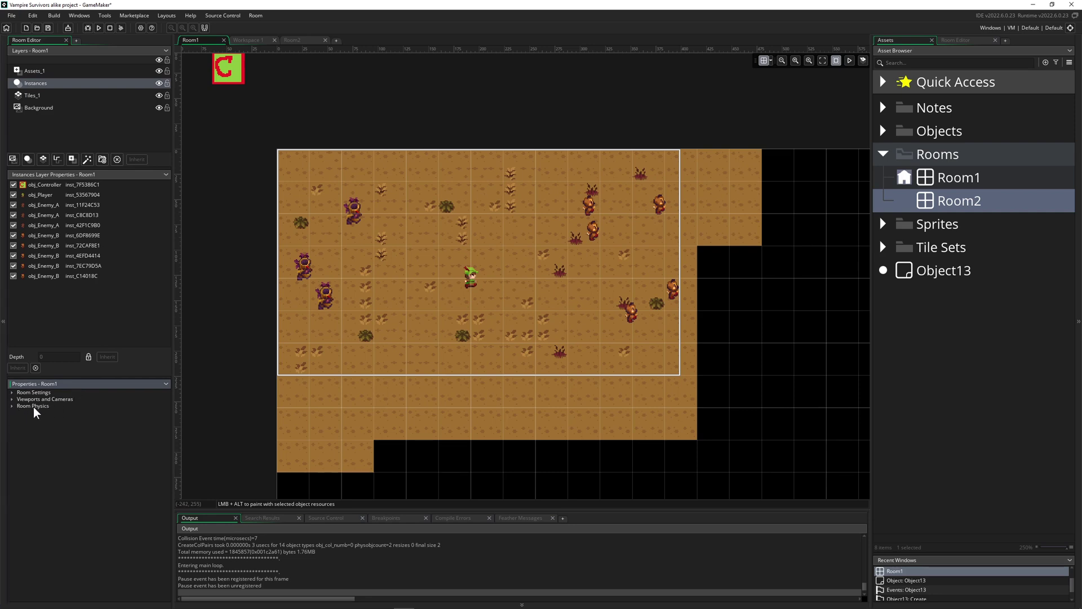
click(14, 399)
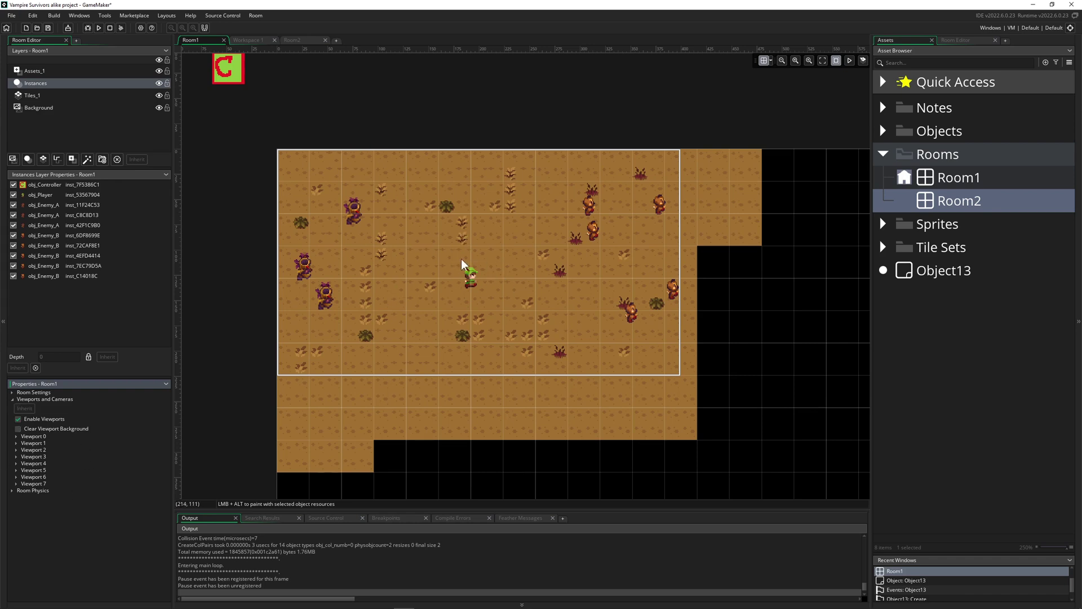
click(18, 437)
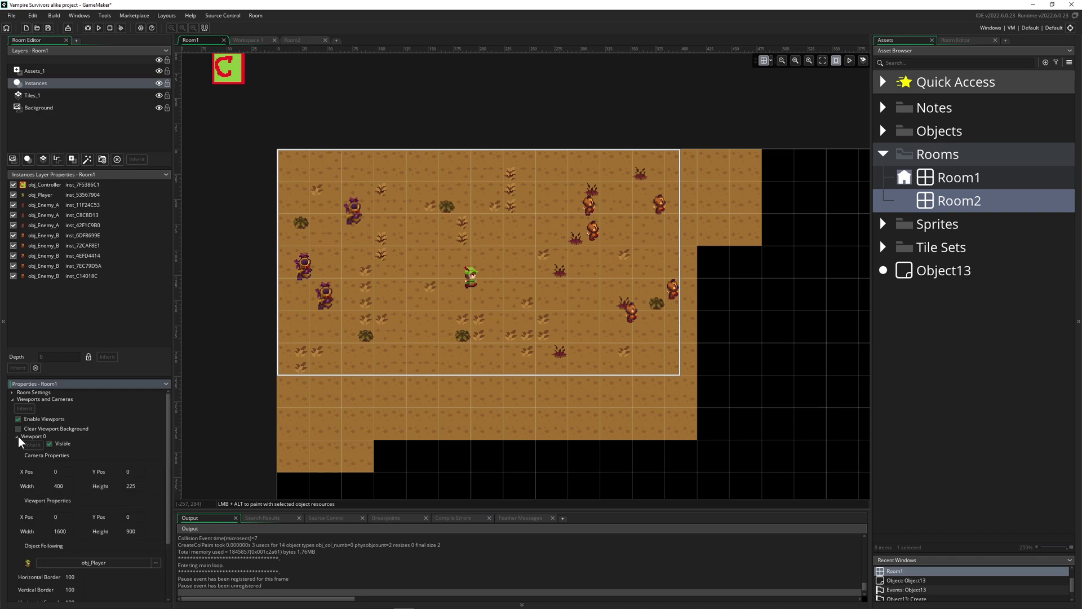
click(12, 399)
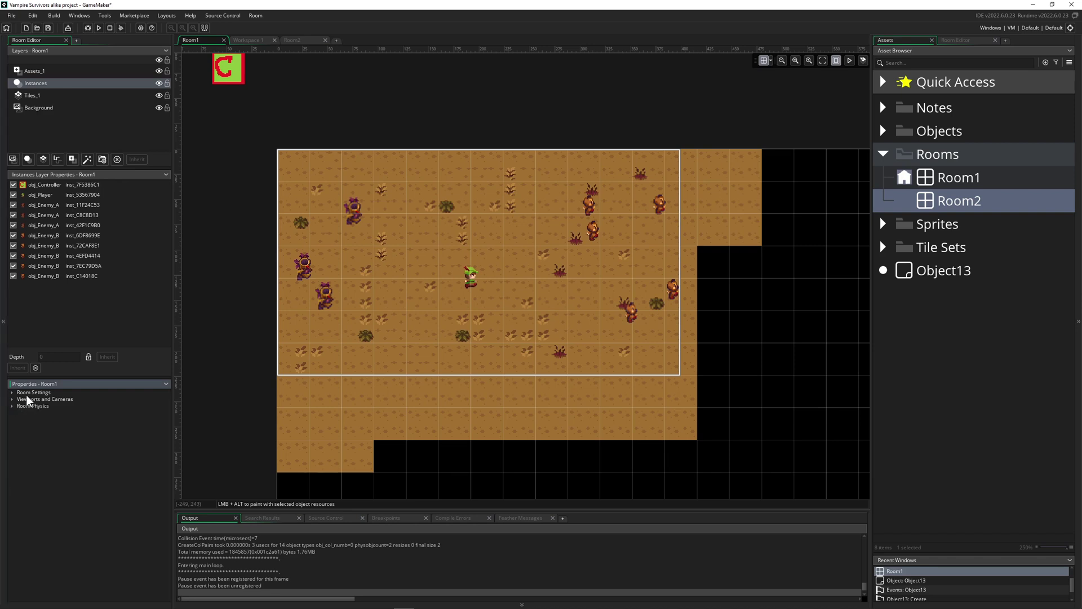
click(12, 393)
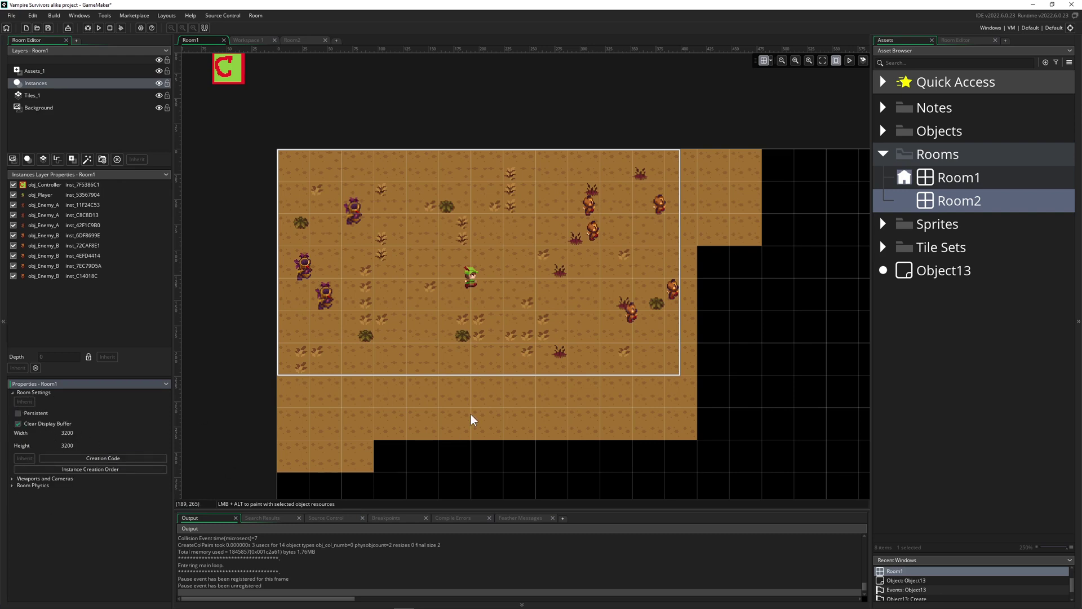
- Examine the full extent of Room1, its camera frame, and the player instance placed inside that frame
ctrl+scroll(470, 419, down, 8)
ctrl+scroll(505, 415, down, 3)
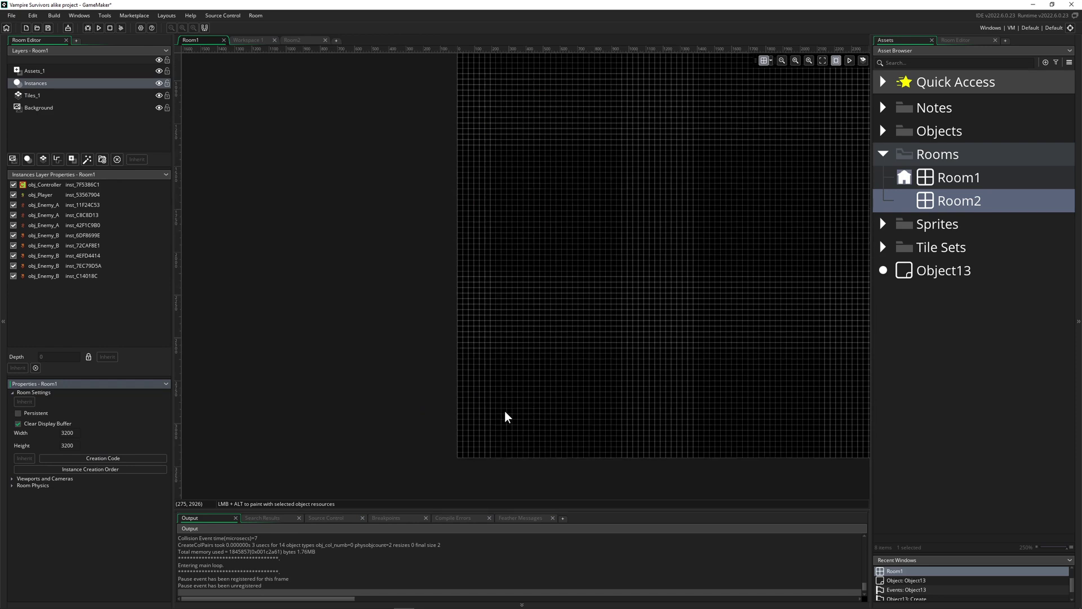
ctrl+scroll(503, 274, up, 4)
ctrl+scroll(582, 184, down, 2)
ctrl+scroll(582, 184, up, 5)
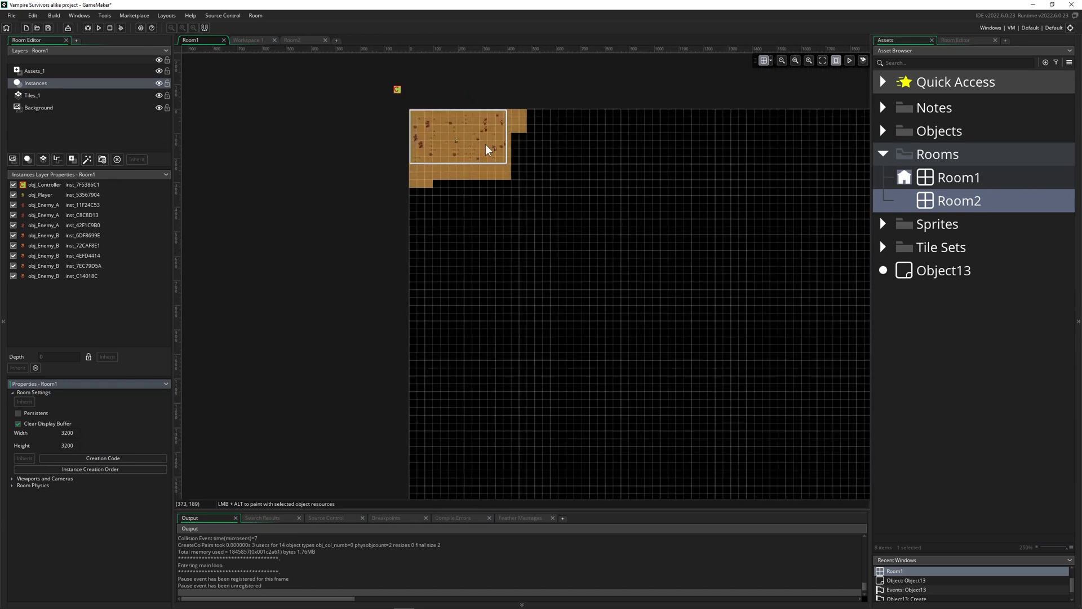
ctrl+scroll(469, 240, up, 3)
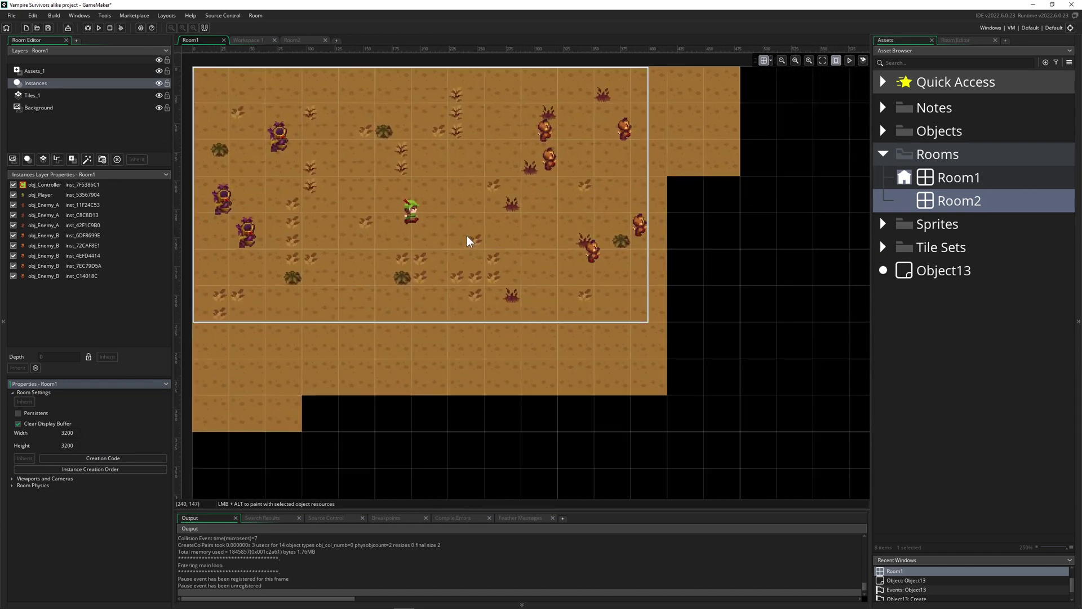
ctrl+scroll(467, 241, down, 1)
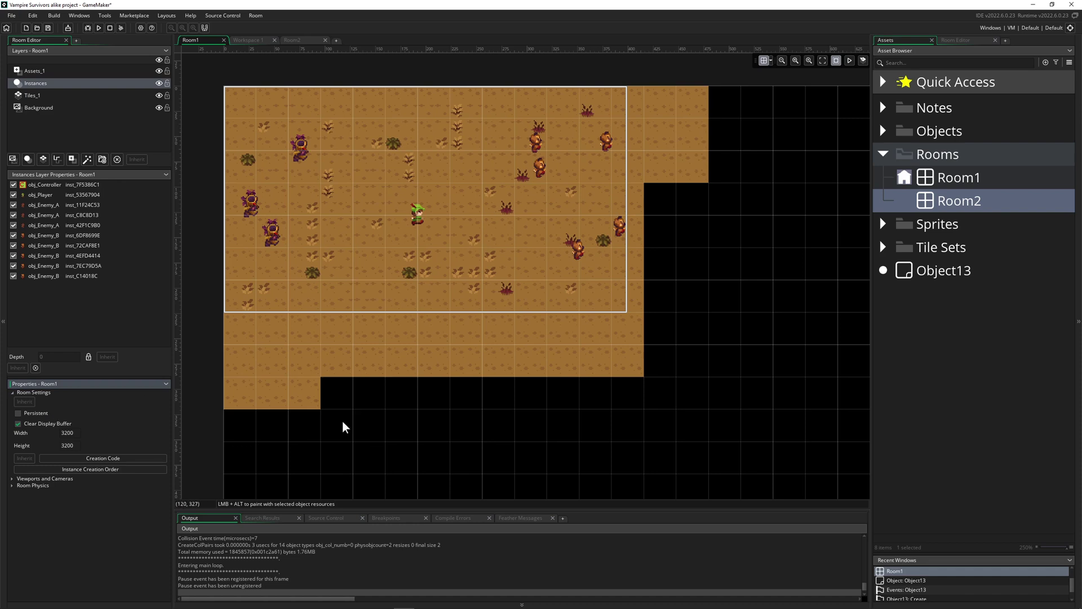
scroll(333, 423, up, 1)
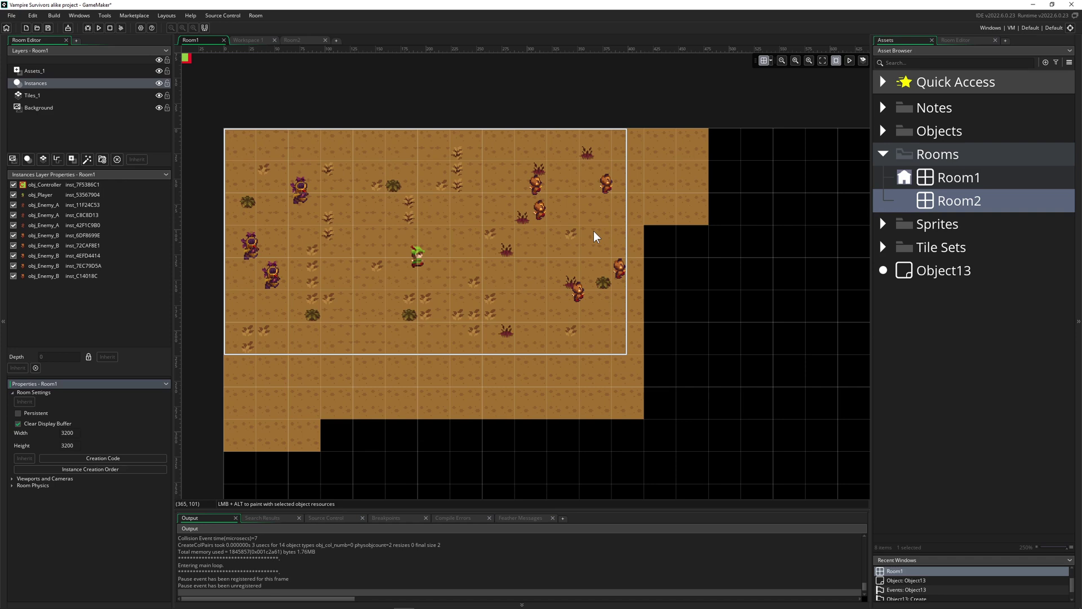
scroll(561, 307, left, 2)
scroll(561, 307, down, 1)
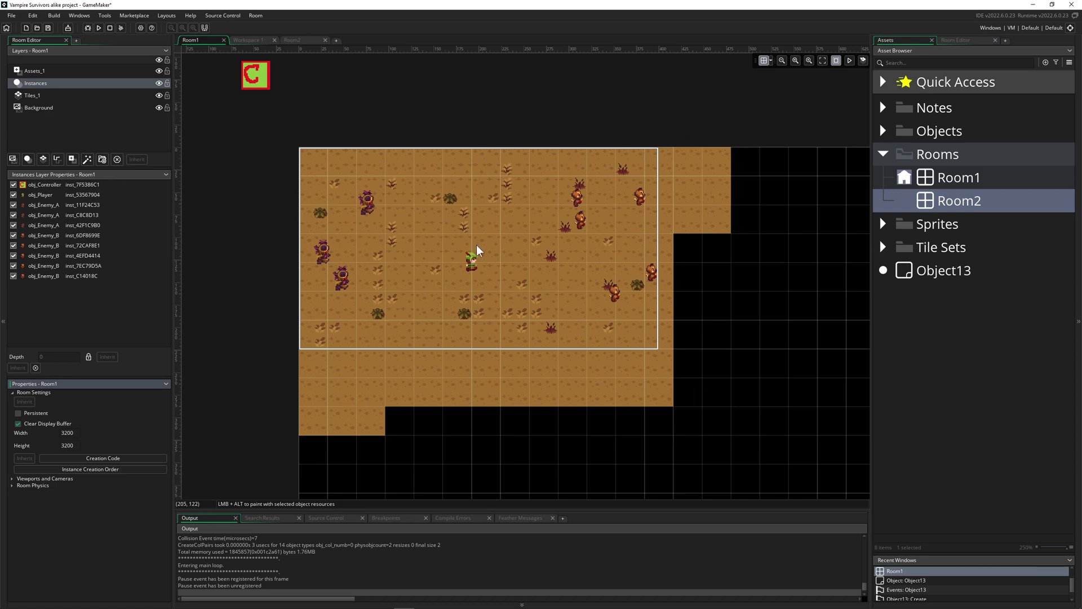
click(470, 267)
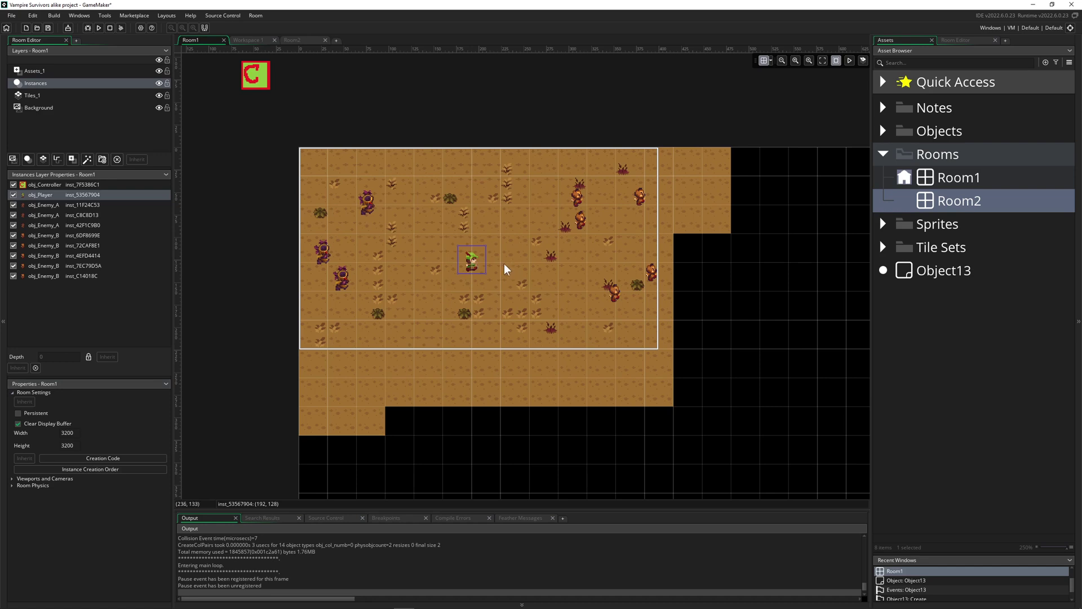
drag(496, 262, 463, 274)
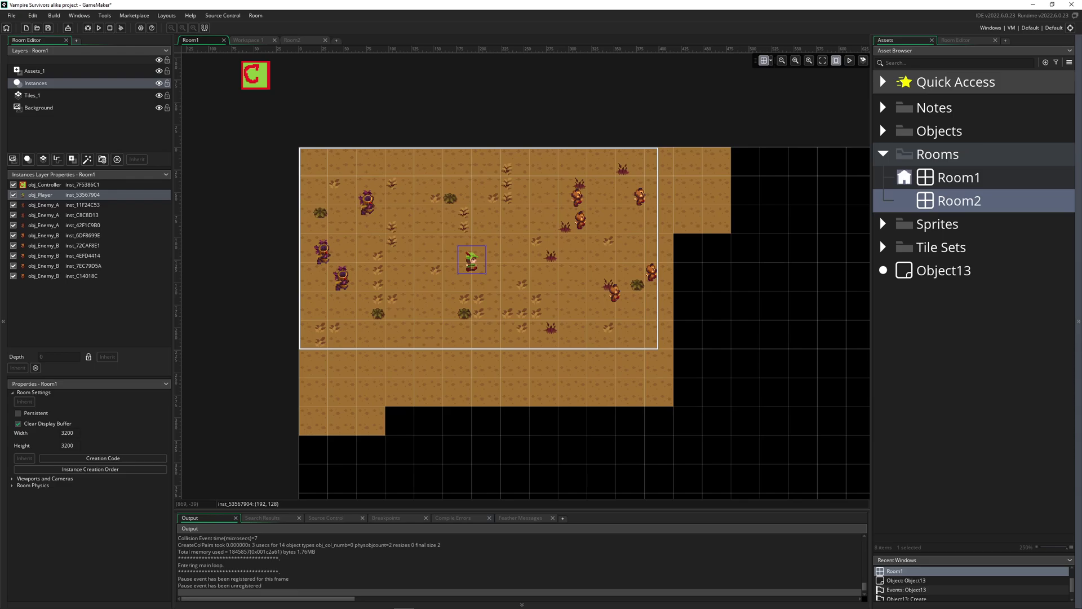
- Switch to the browser's GameMaker manual page on Rooms, read the list of room variables and functions, and copy the variable name room
key(alt+Tab)
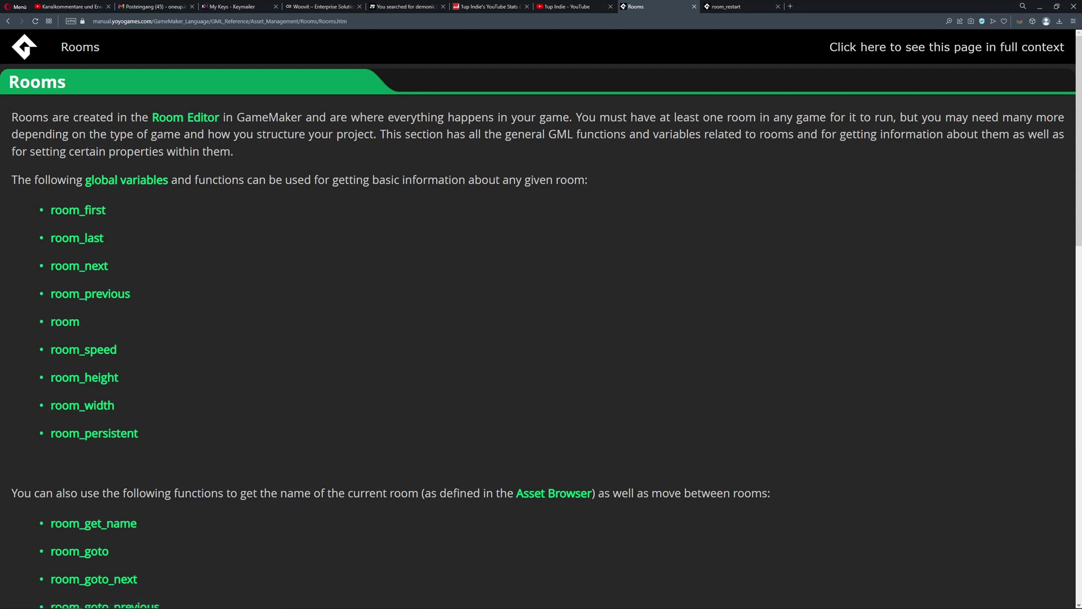
drag(198, 180, 502, 180)
click(551, 181)
drag(87, 322, 50, 325)
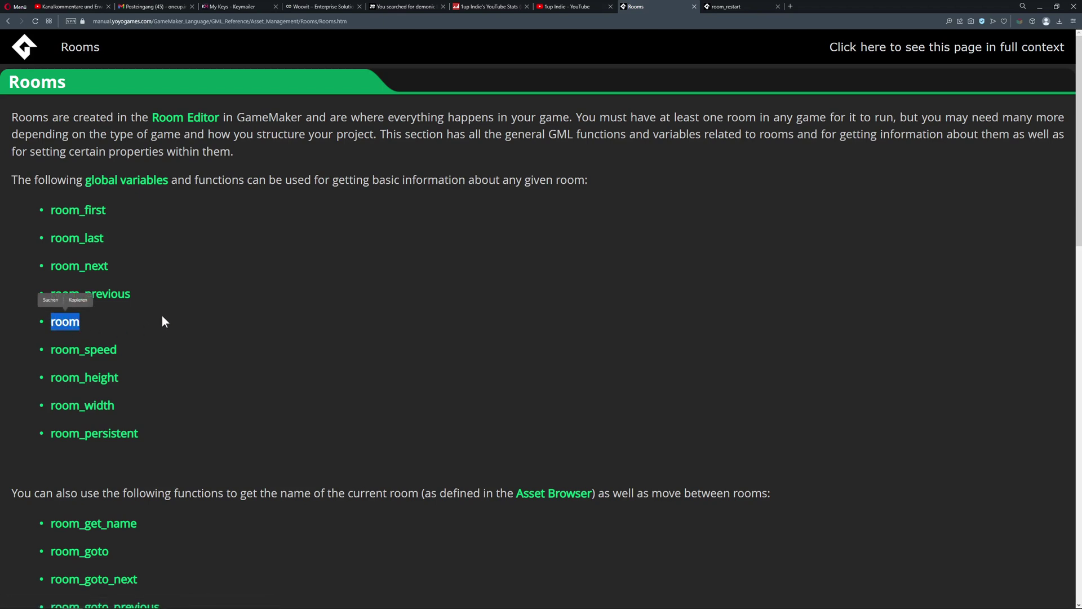
key(ctrl+c)
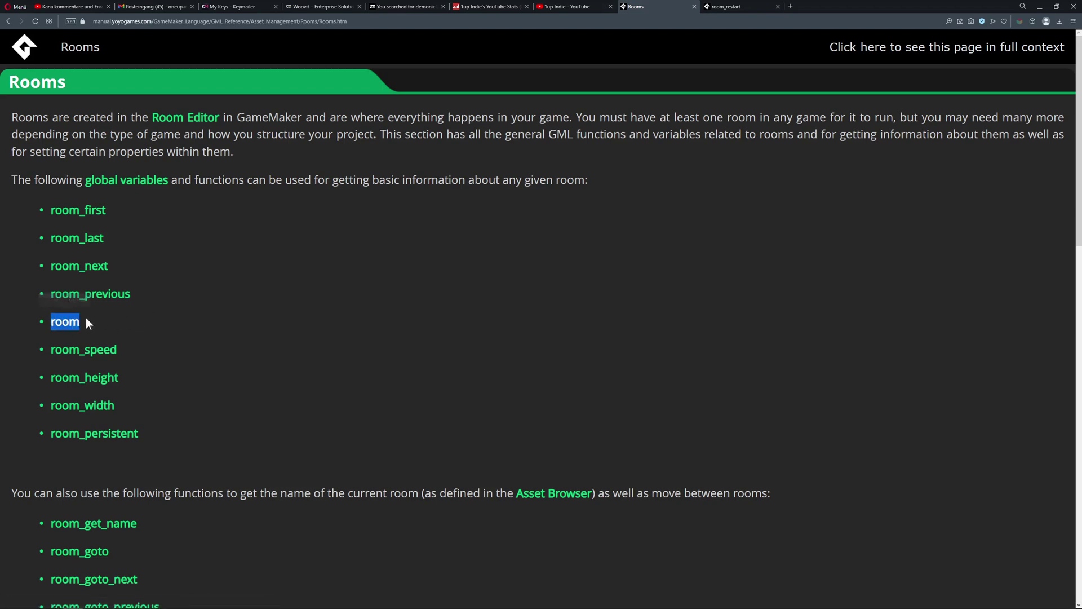
click(152, 313)
- Switch to GameMaker, open Object13, and review the Other events it can be given, including Room Start and Room End, without adding one
key(alt+Tab)
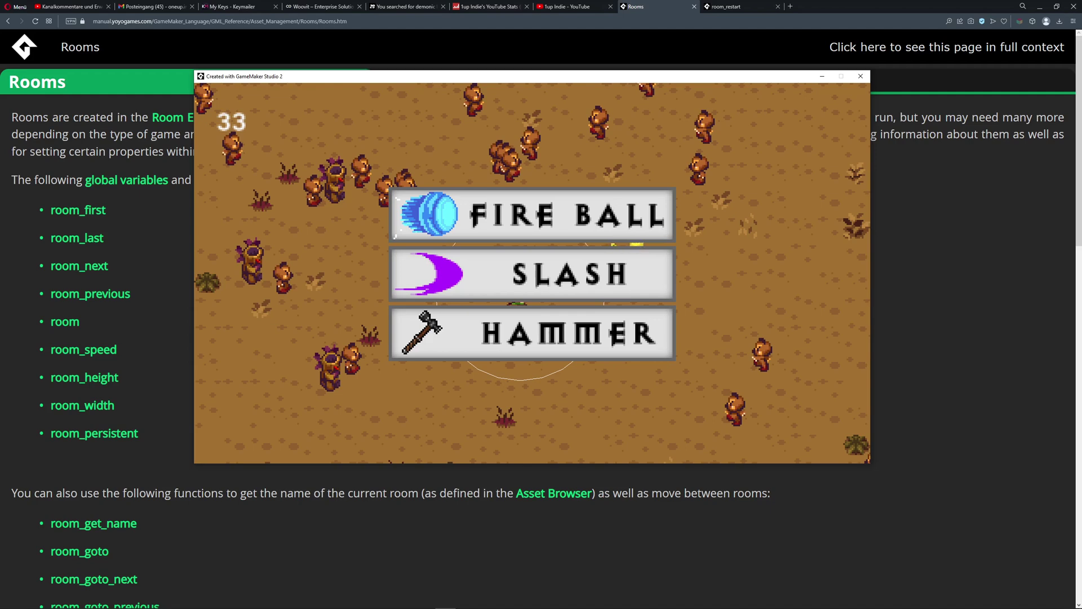
key(alt+Tab)
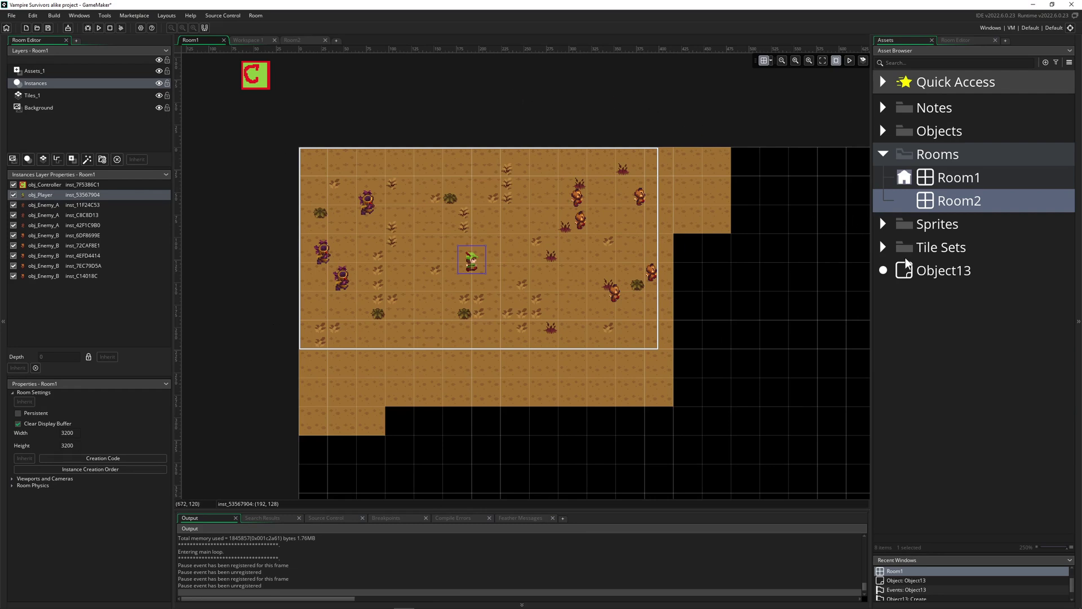
double_click(918, 276)
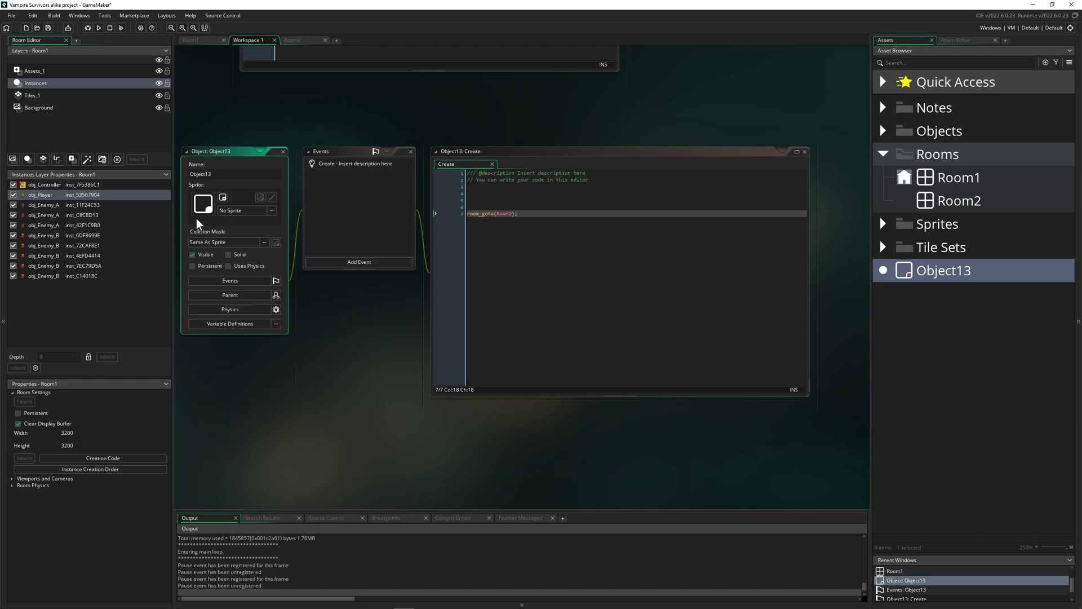
click(356, 262)
mouse_move(379, 387)
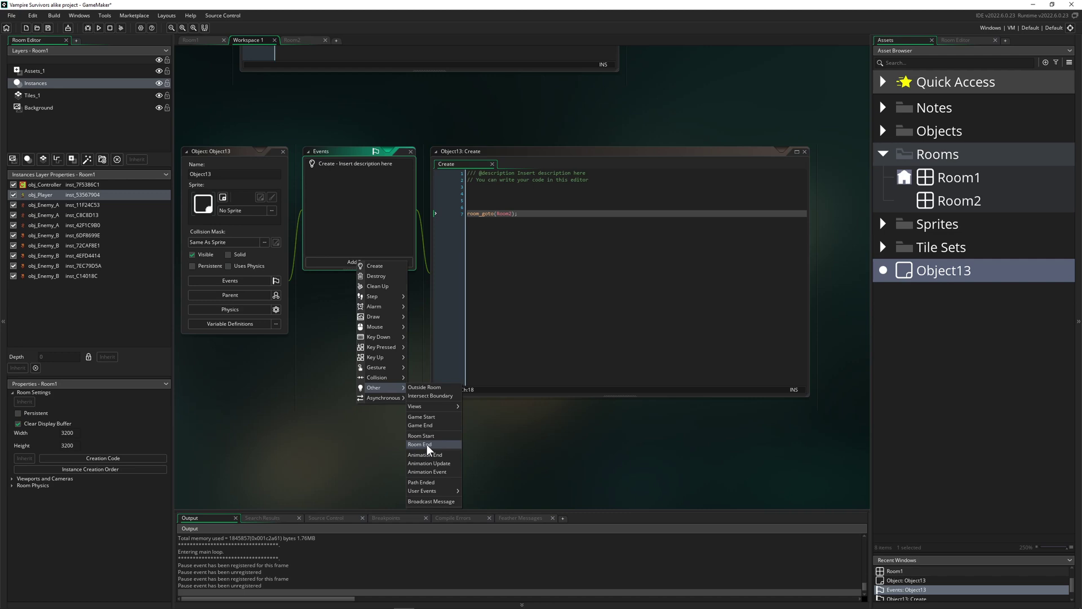
click(336, 451)
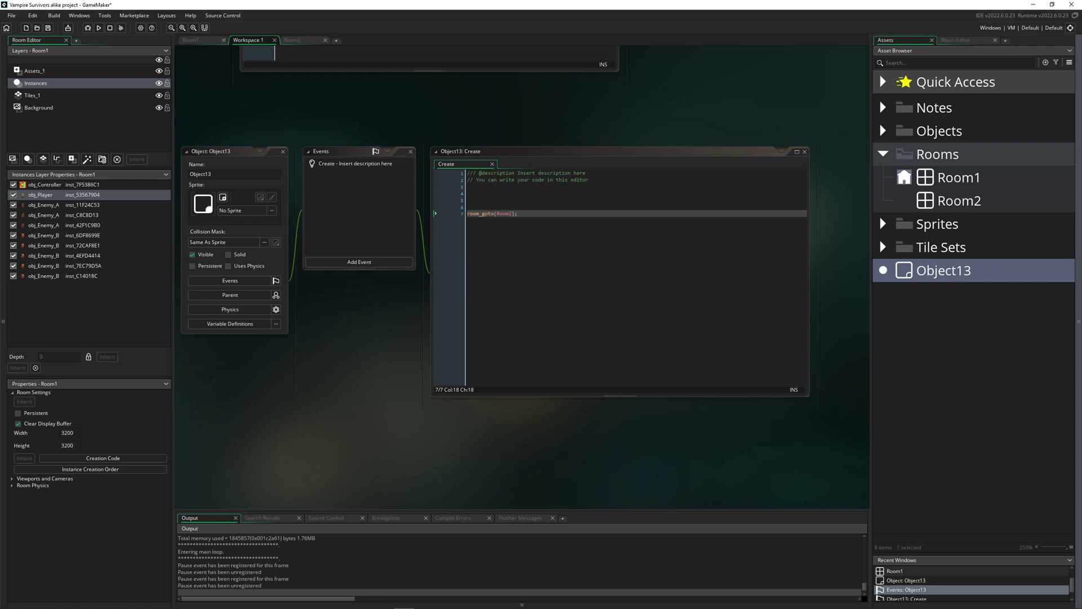
- Switch to the browser's manual page on Rooms and highlight the room_goto function among those for moving between rooms
key(alt+Tab)
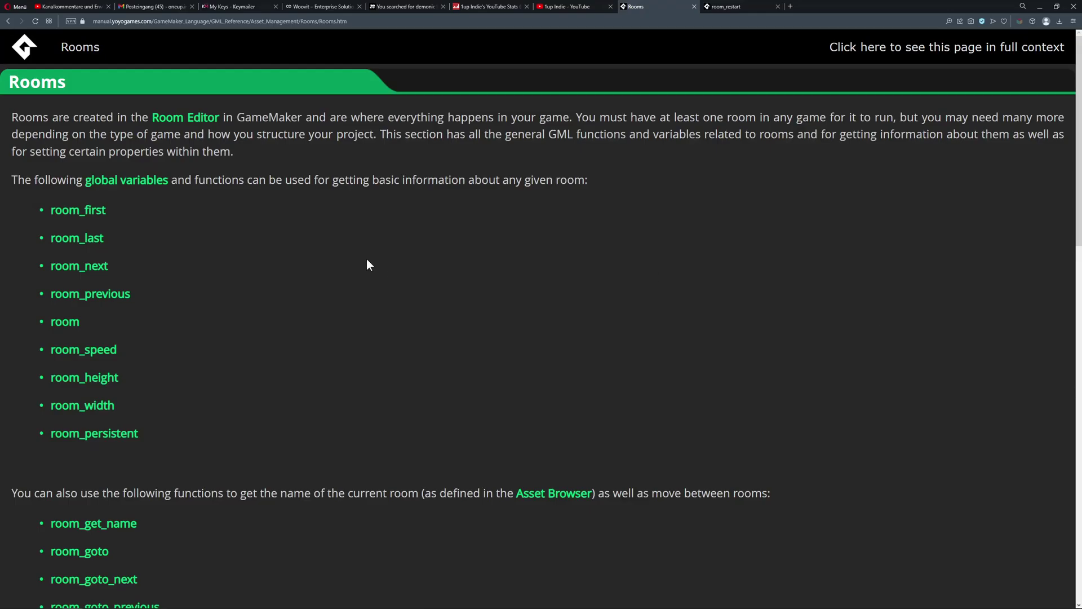
scroll(272, 284, down, 4)
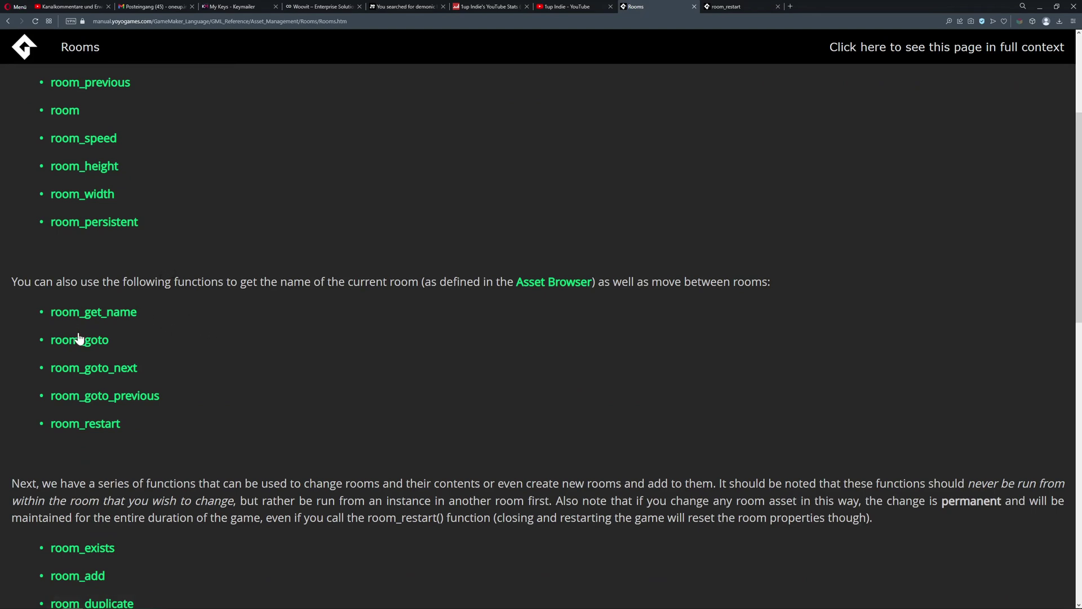
drag(120, 340, 38, 344)
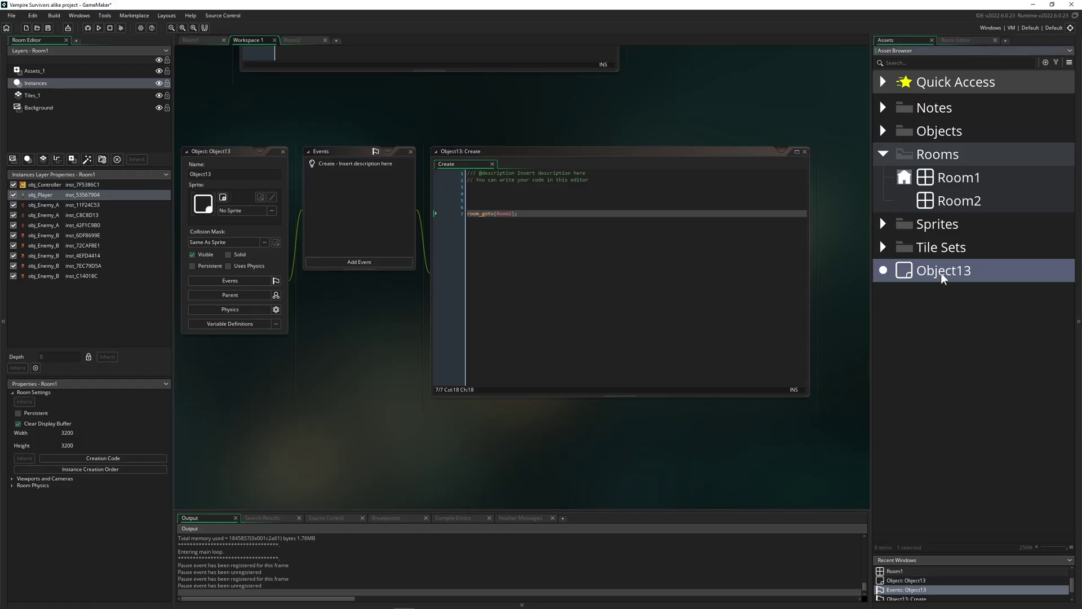
- In GameMaker, open Object13's Create event code and pick out the Room2 argument of the room_goto call
double_click(941, 272)
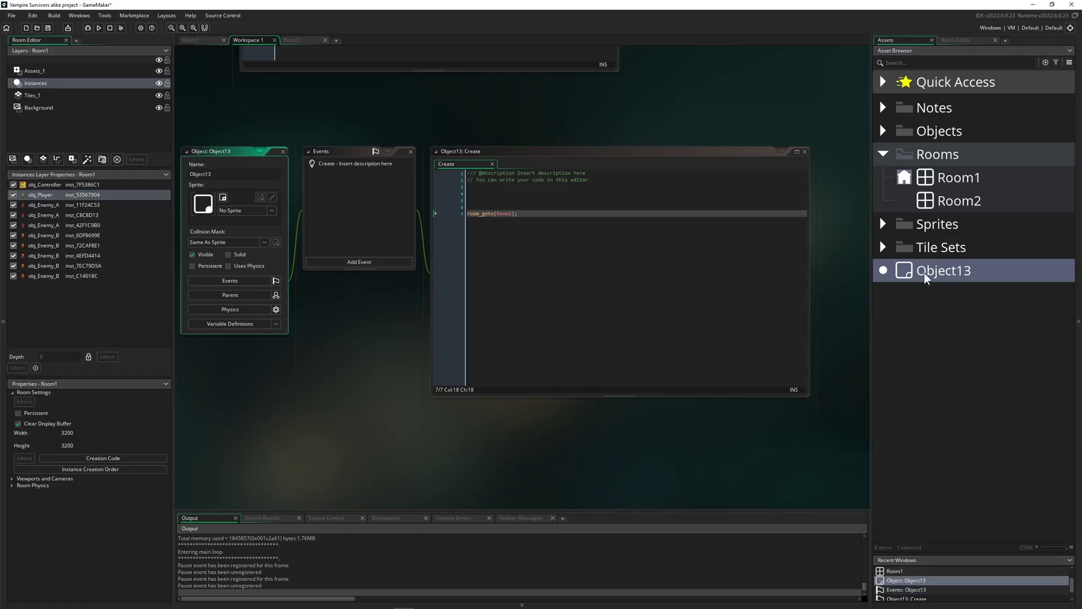
click(558, 221)
ctrl+scroll(518, 220, up, 5)
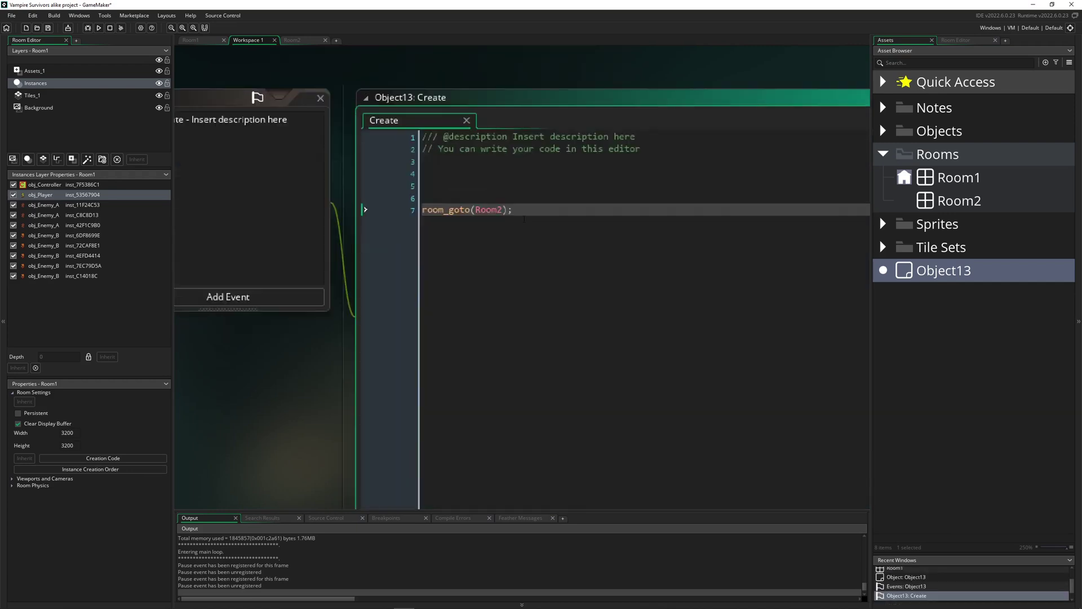
drag(492, 204, 450, 204)
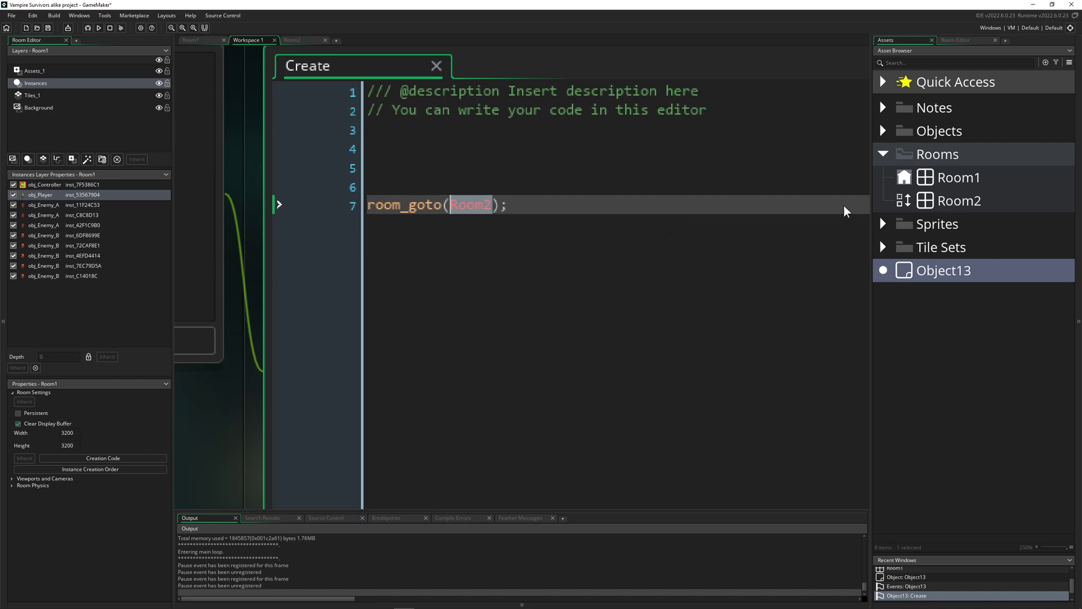
click(462, 264)
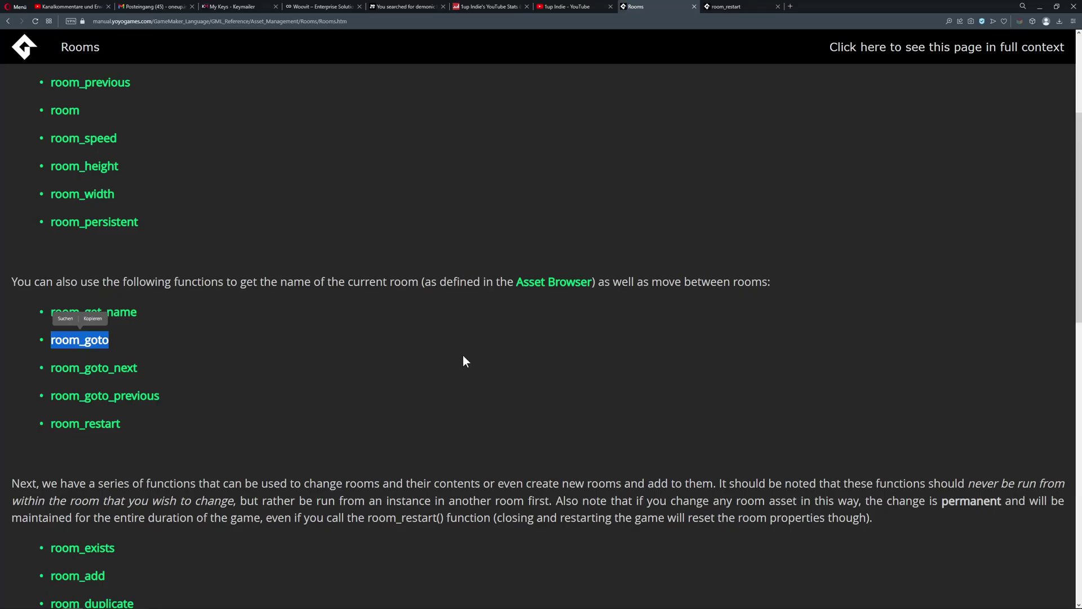
- Compare Object13's Create code with the manual's list of functions for moving between rooms, highlighting room_goto there
click(209, 373)
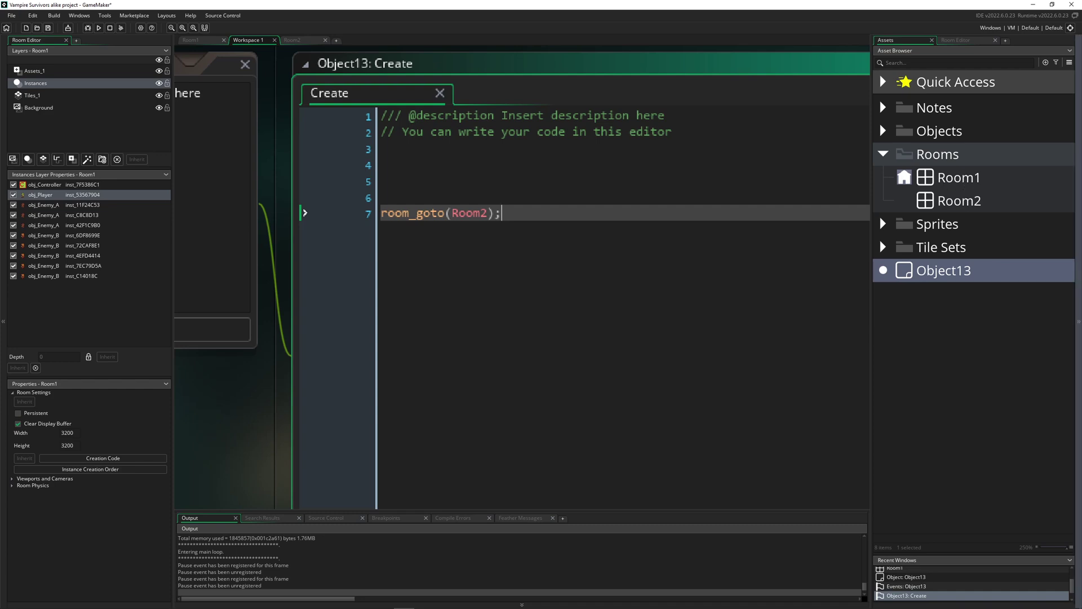
key(alt+Tab)
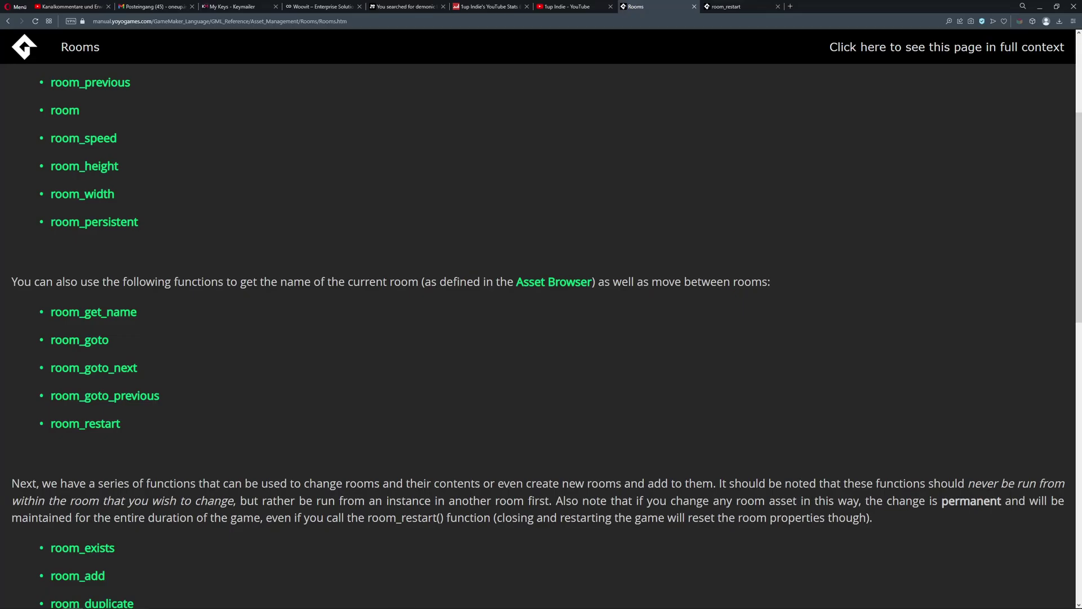
drag(100, 353, 210, 334)
click(211, 334)
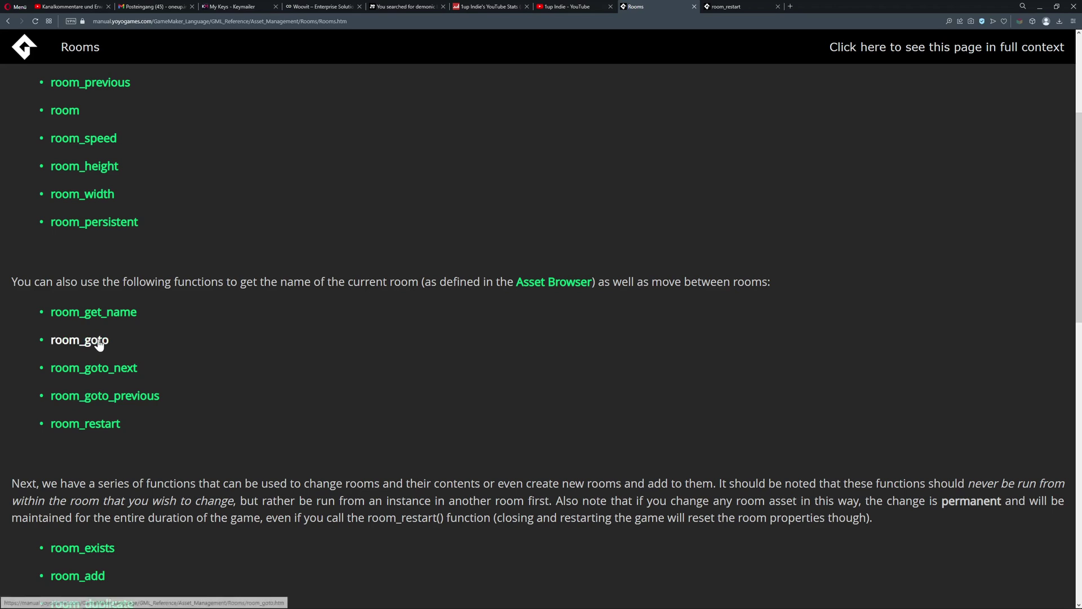
drag(114, 338, 51, 340)
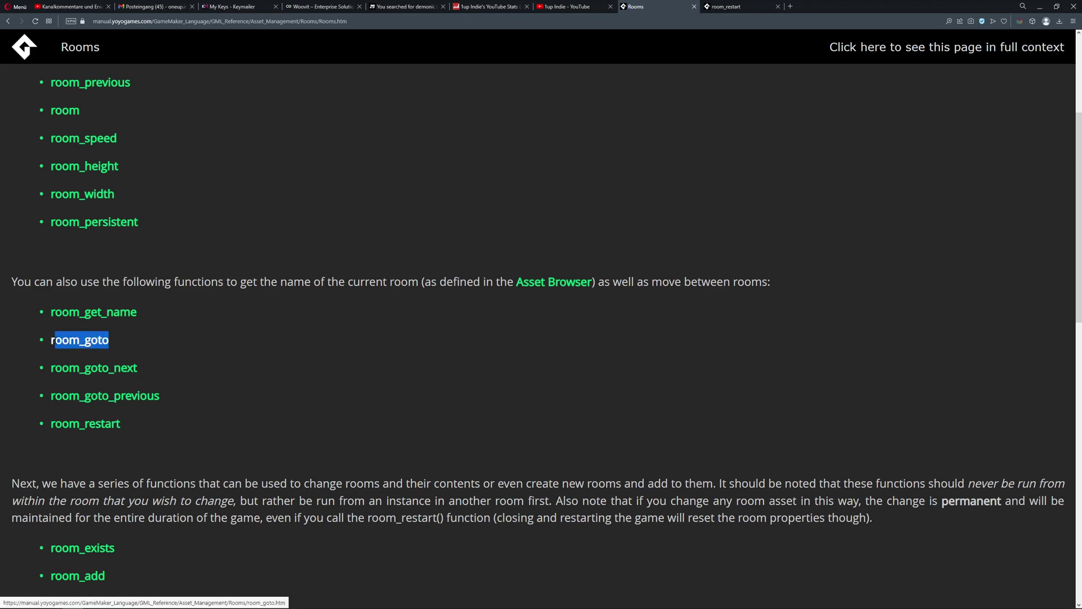
click(140, 338)
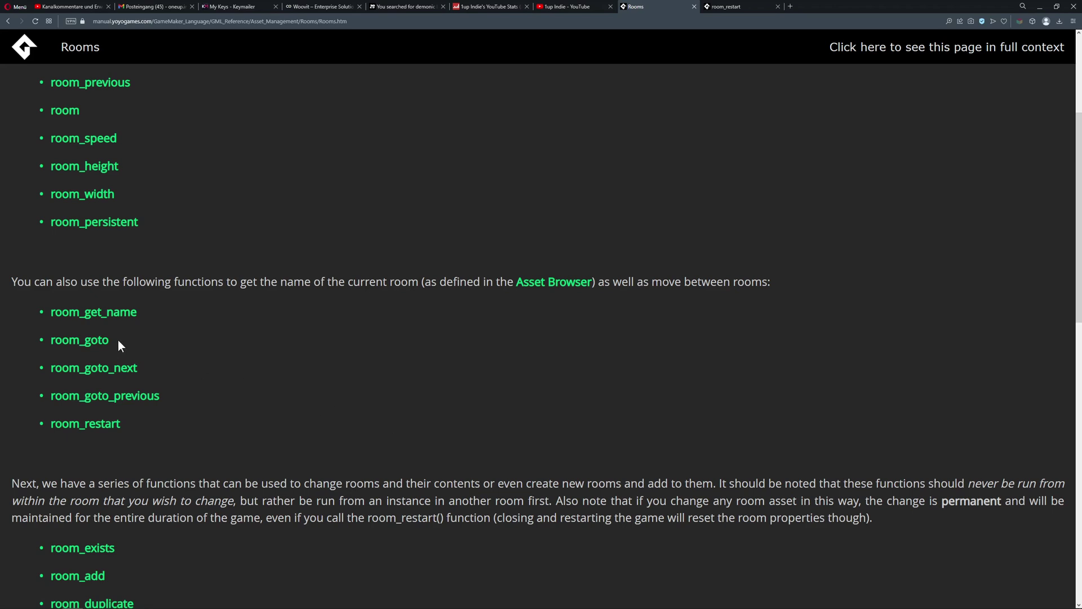
drag(116, 340, 49, 340)
click(166, 343)
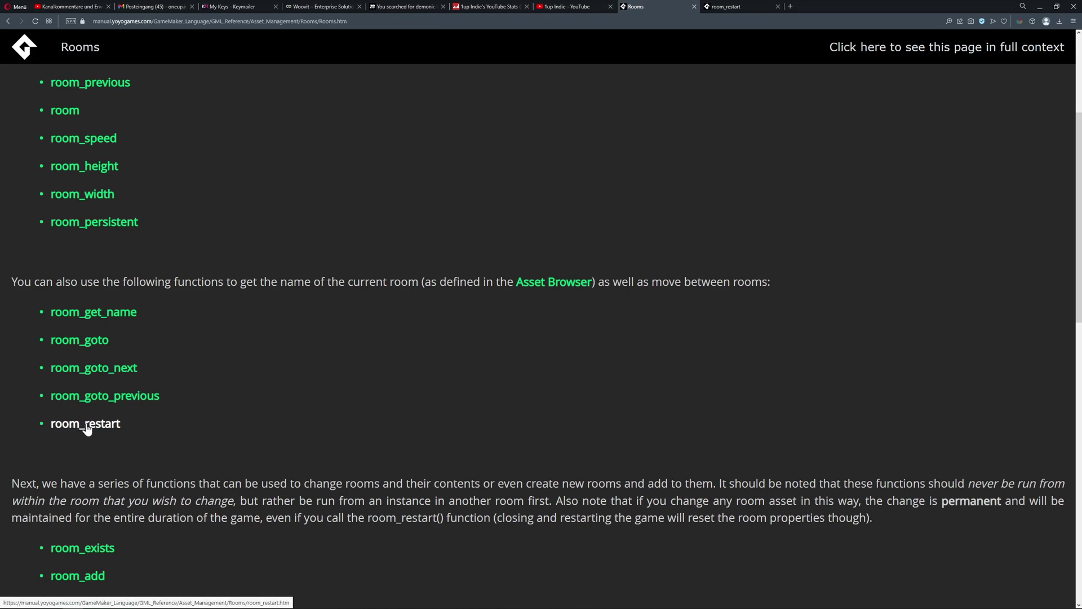
- Read the manual's room_restart page, including its description of the Room End event, and return to the Rooms page
click(729, 6)
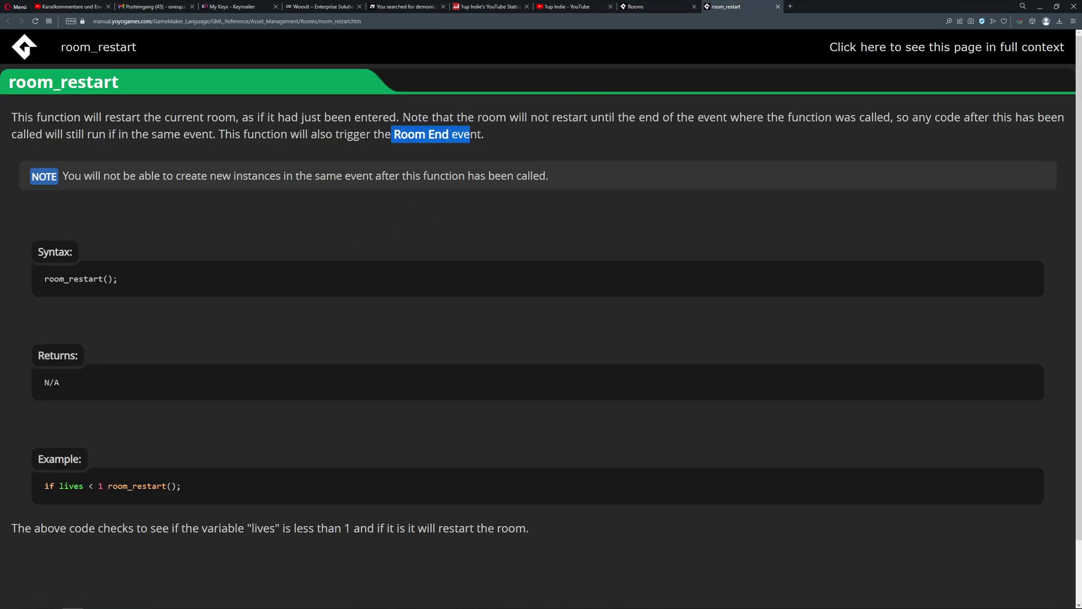
click(367, 135)
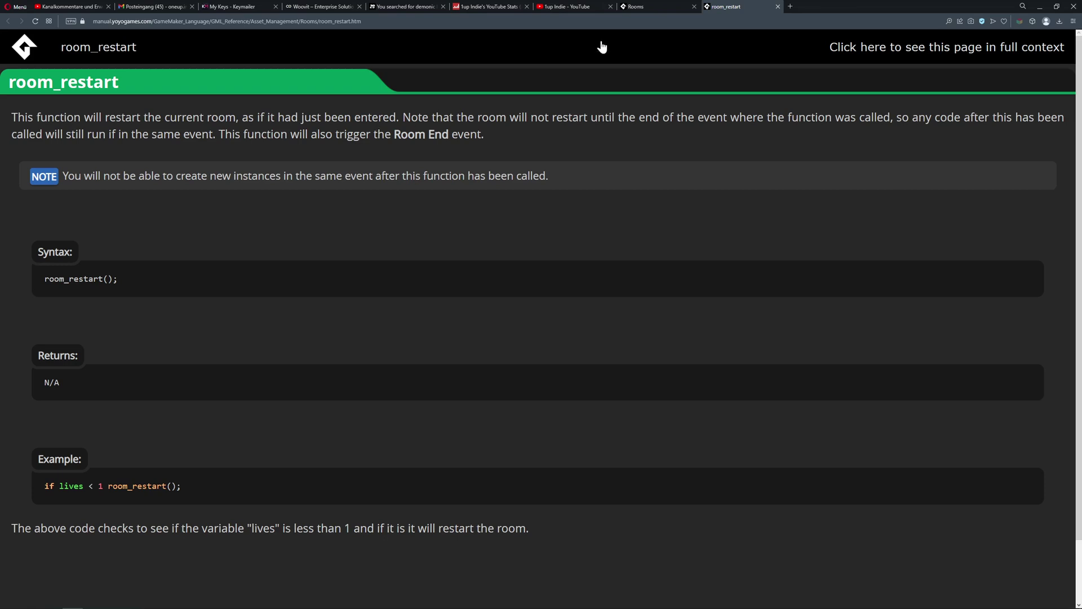
click(629, 7)
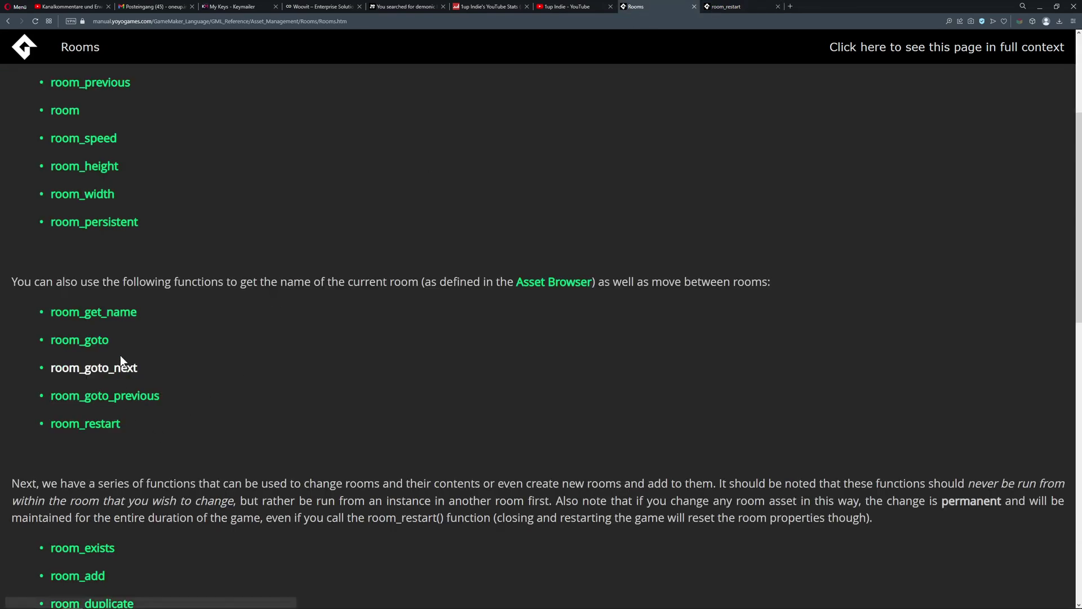
- Highlight room_goto and room_restart in the manual's list of room navigation functions, and clear the selection
drag(109, 340, 46, 338)
drag(136, 424, 50, 424)
click(139, 424)
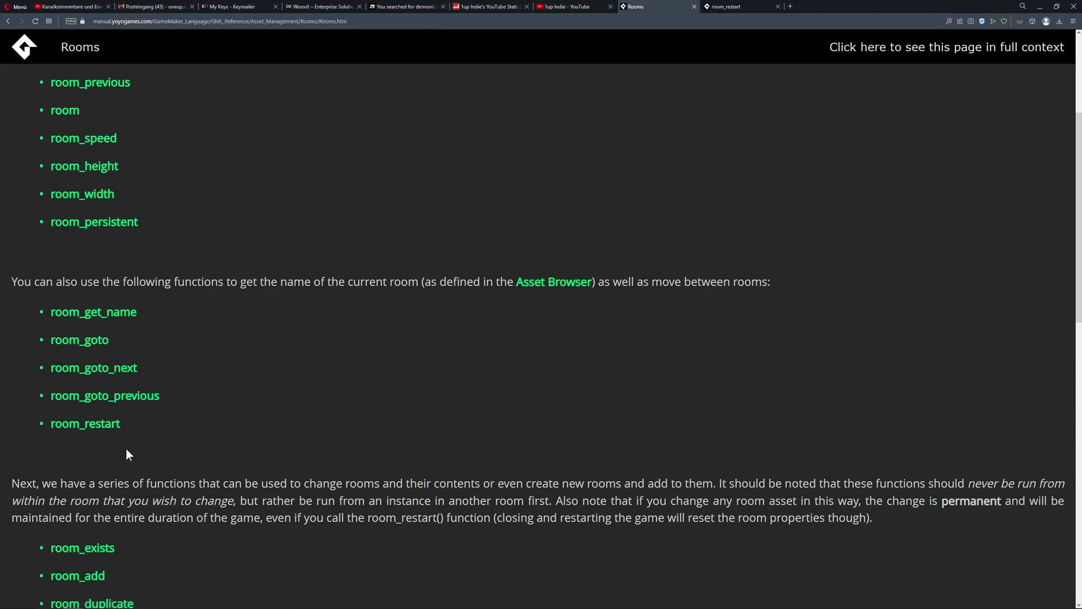
drag(131, 421, 49, 424)
click(164, 427)
- Read the manual's list of functions for changing and creating rooms, from room_exists to room_get_camera
scroll(178, 422, down, 5)
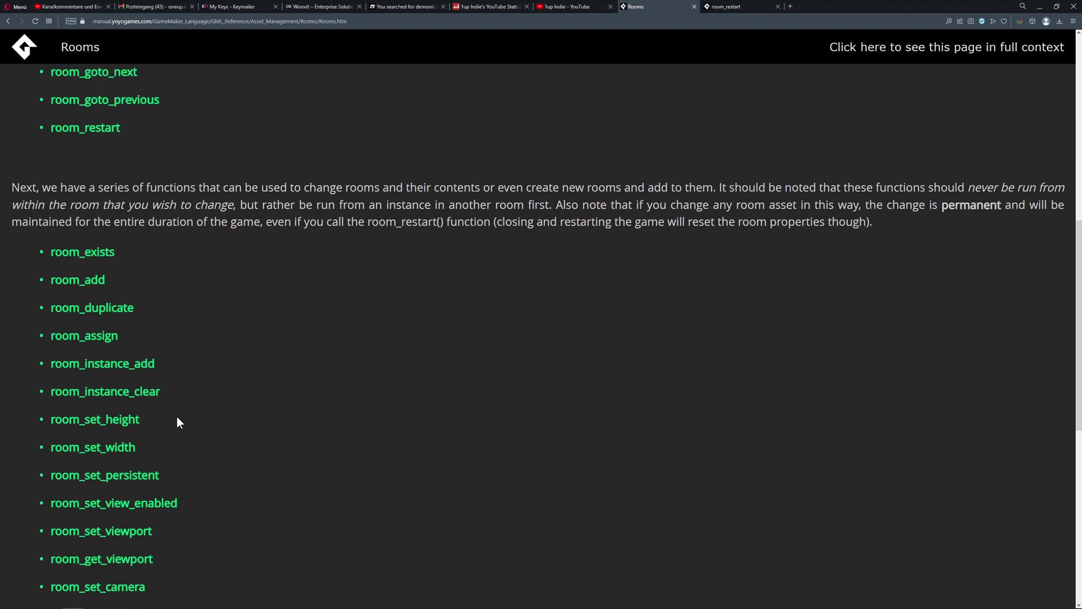
scroll(177, 417, down, 1)
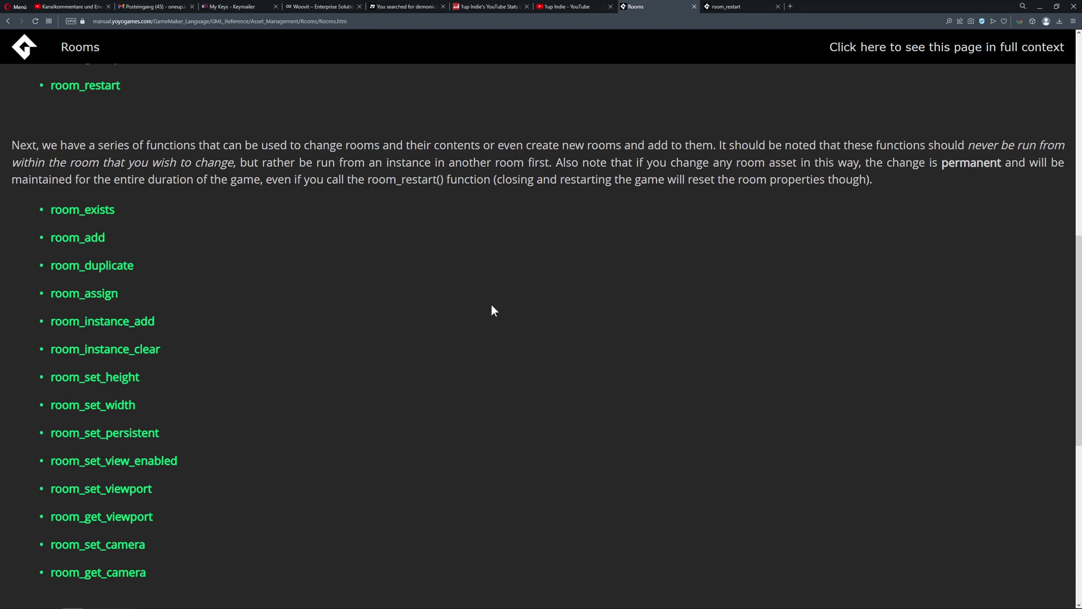
scroll(492, 310, down, 1)
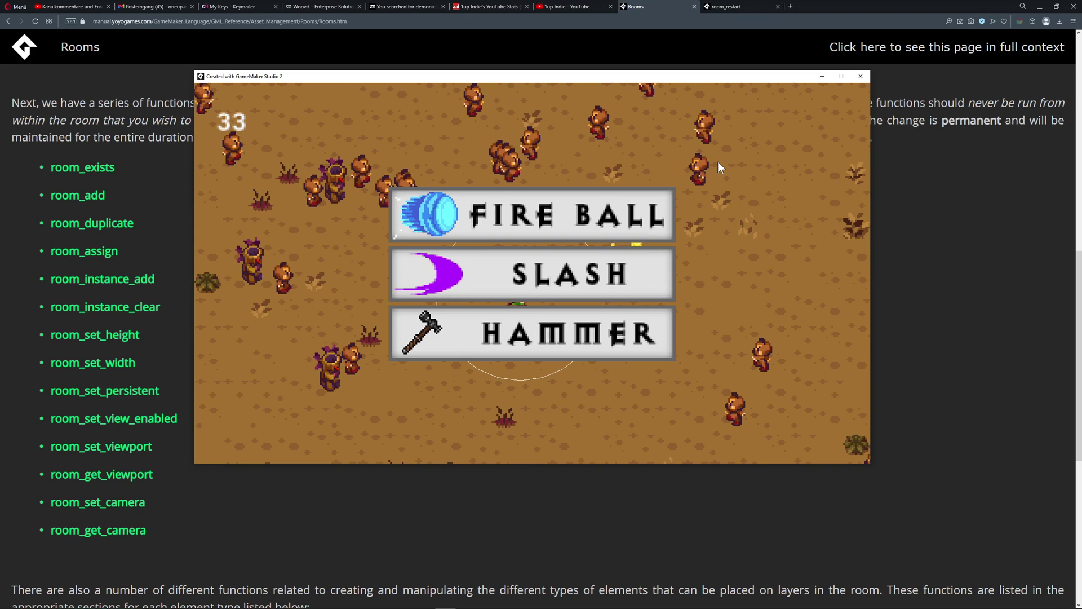
- Reposition the running game's window over the manual page and close the game
drag(576, 78, 571, 70)
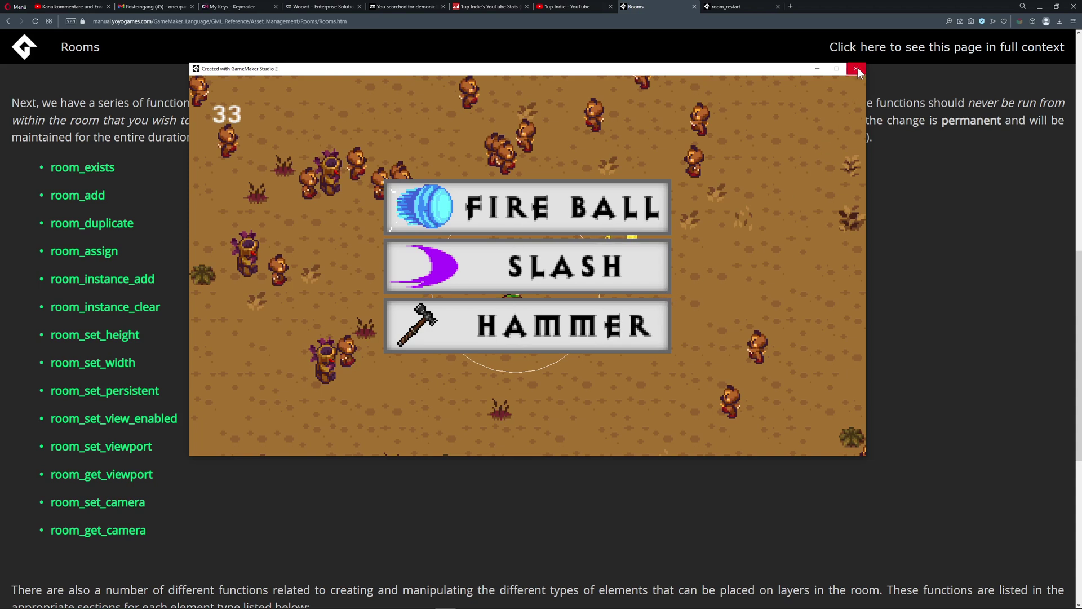
drag(755, 65, 761, 91)
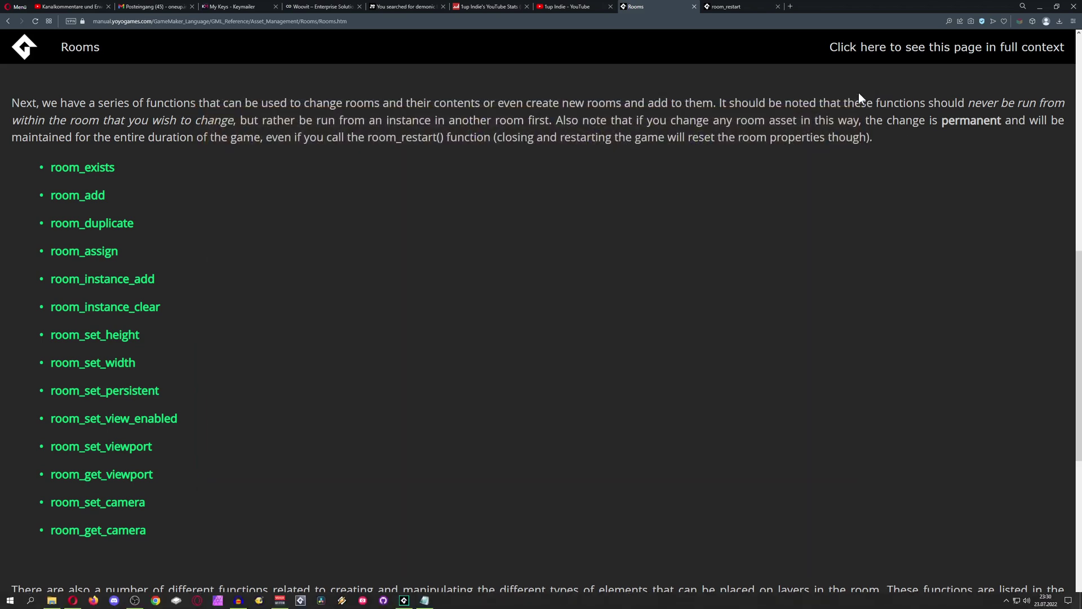
click(861, 96)
- Switch to GameMaker, highlight the room_goto(Room2); line in Object13's Create code, and open Room1 with the player instance deselected
key(alt+Tab)
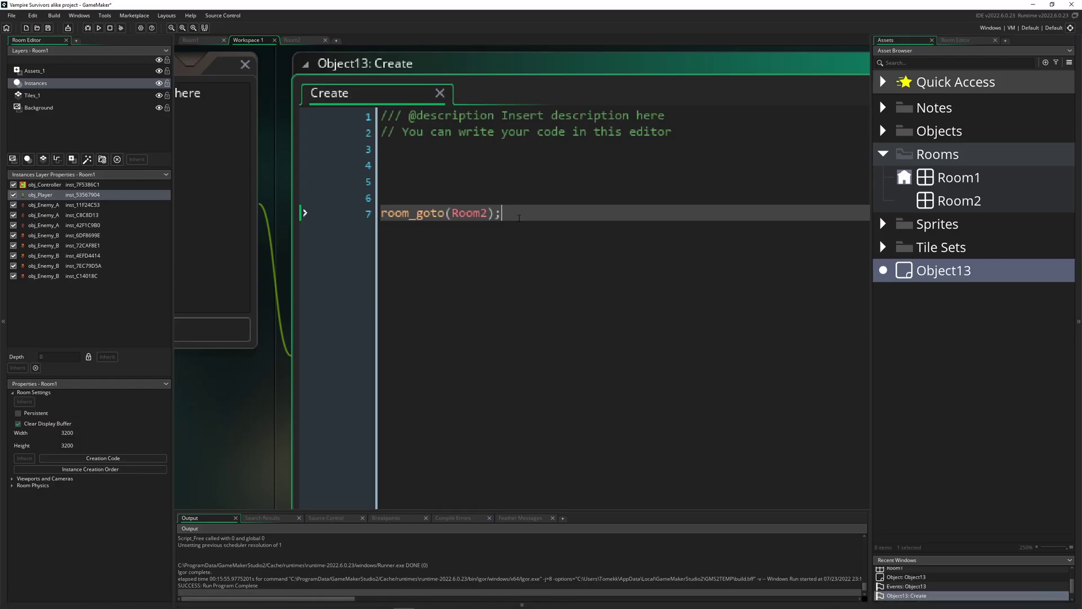
drag(522, 213, 316, 215)
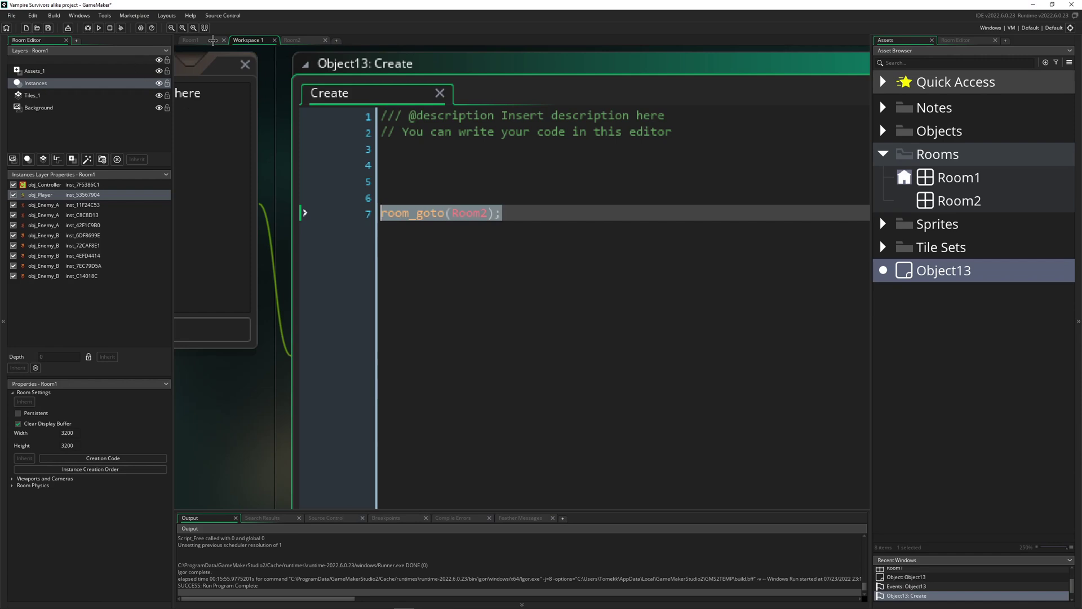
click(192, 40)
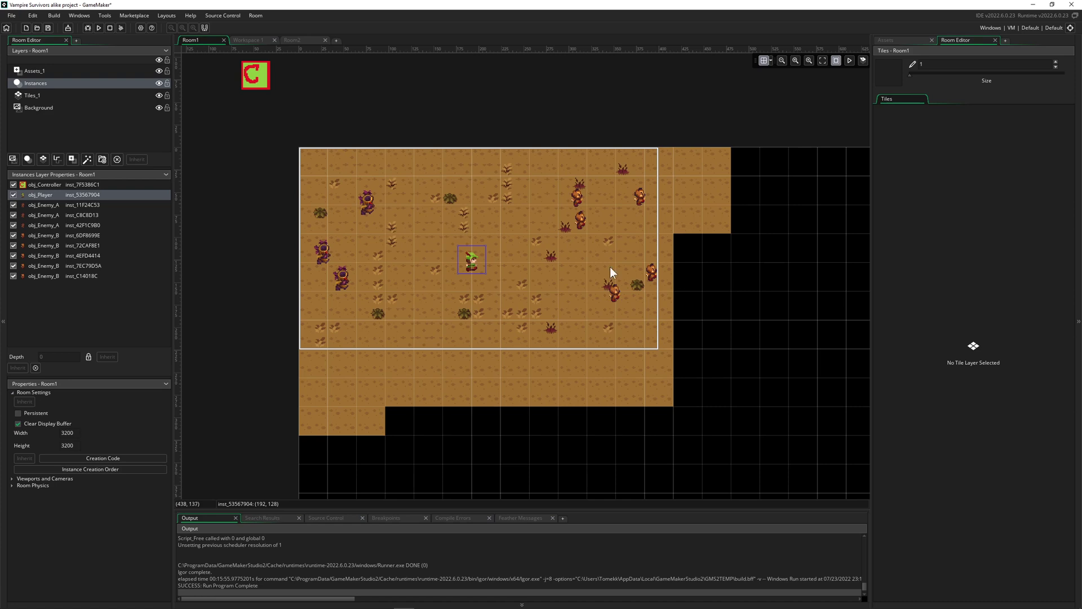
click(272, 312)
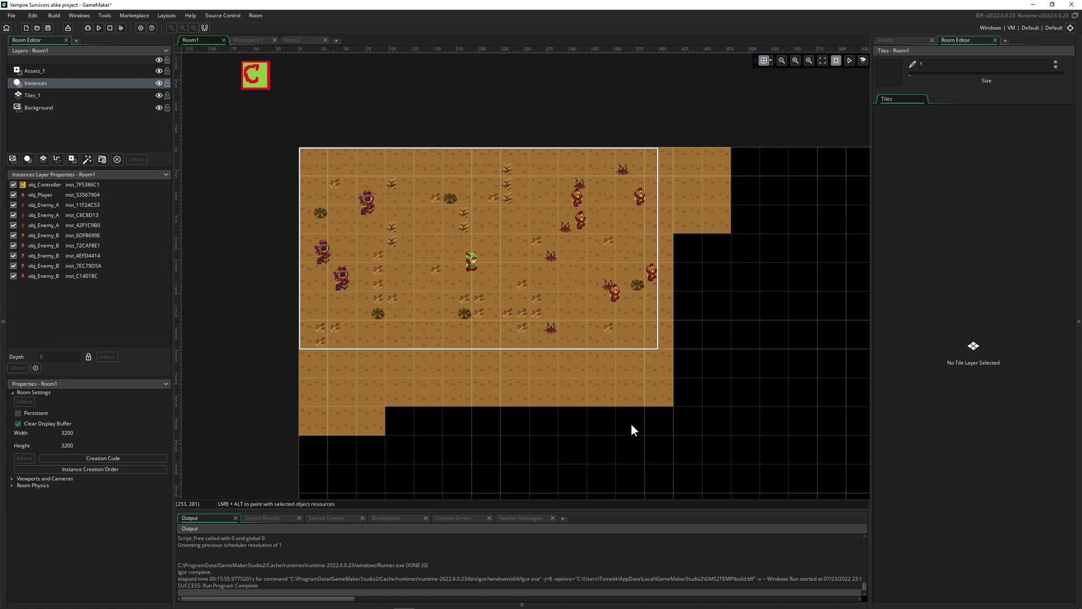